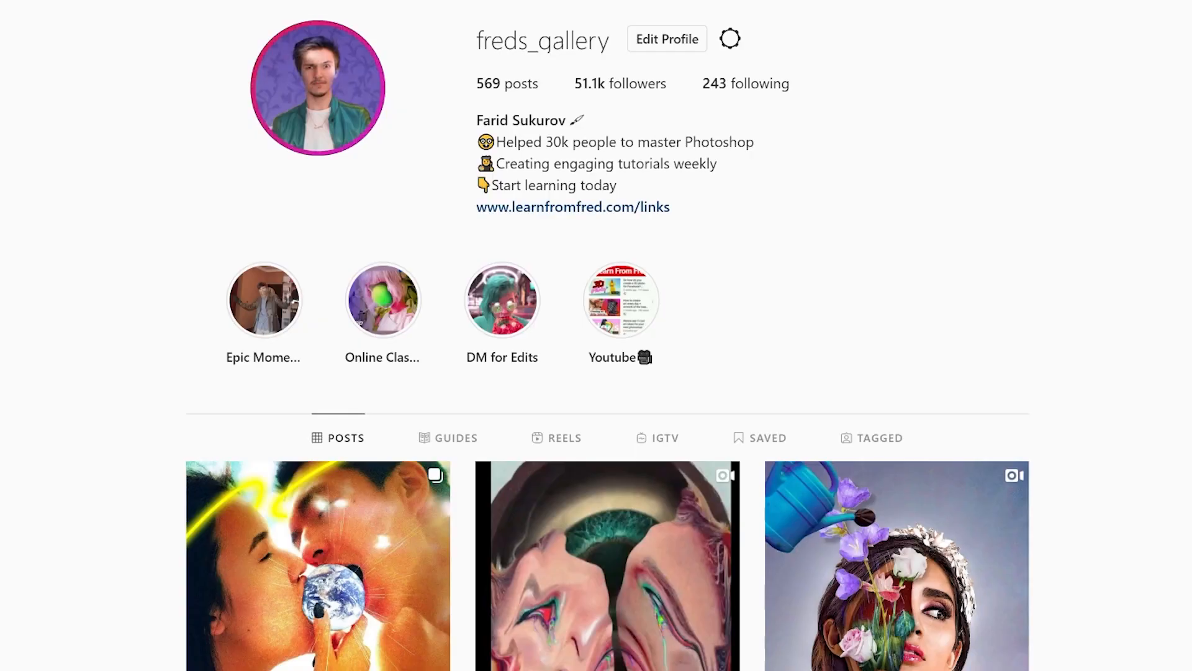
Look through the posts in the artist's Instagram gallery
scroll(596, 335, down, 1)
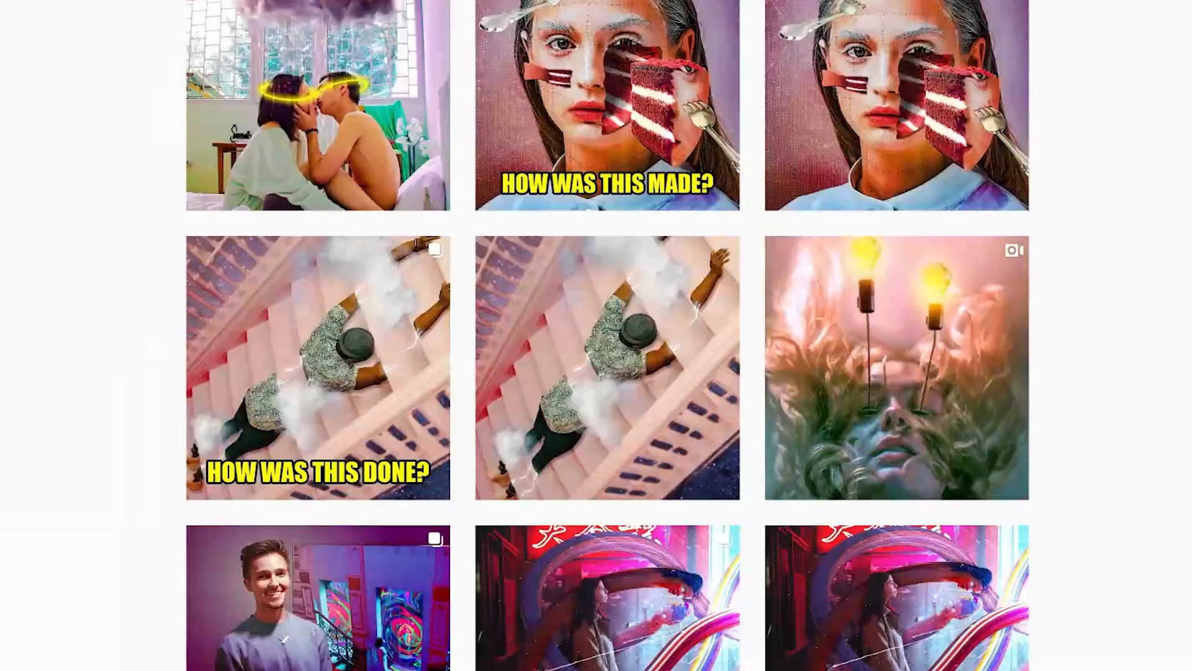
scroll(596, 335, down, 5)
scroll(596, 336, down, 10)
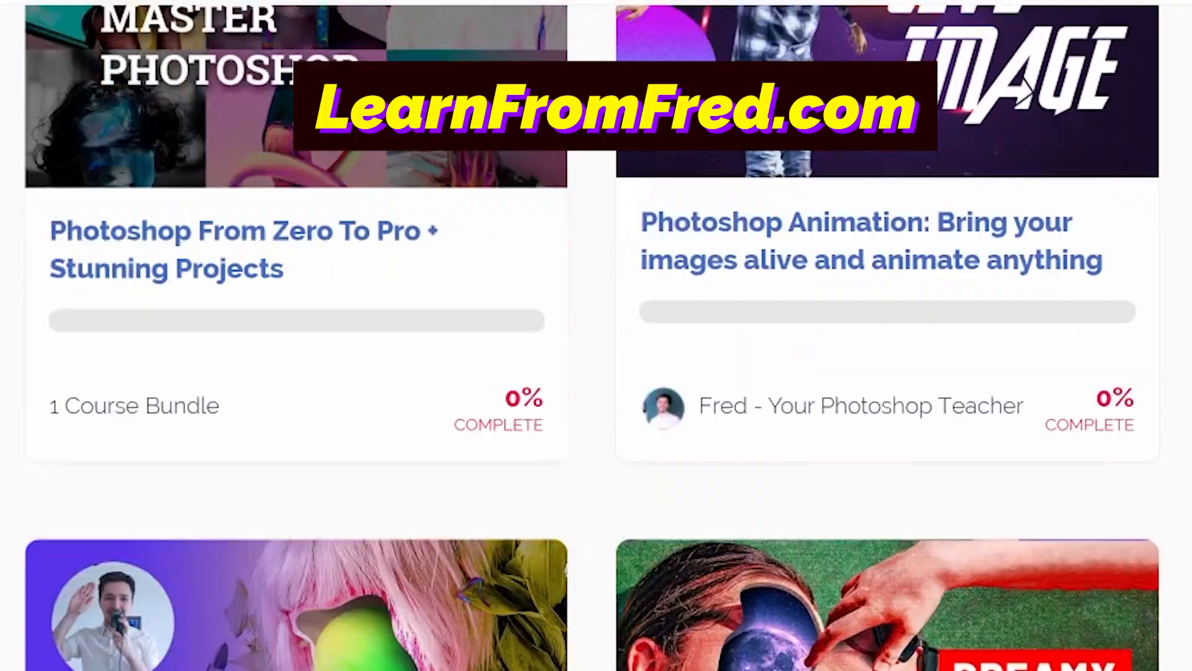
Look through the Photoshop course catalogue on LearnFromFred.com and its 30-day membership offer
scroll(596, 335, down, 8)
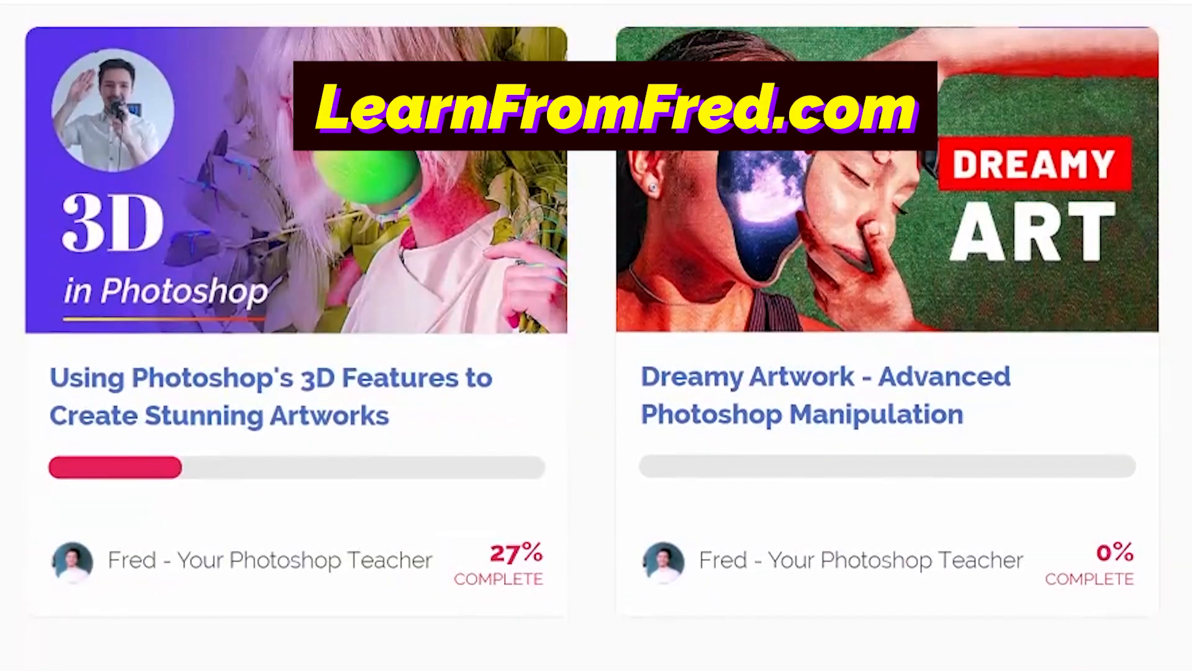
scroll(596, 336, down, 10)
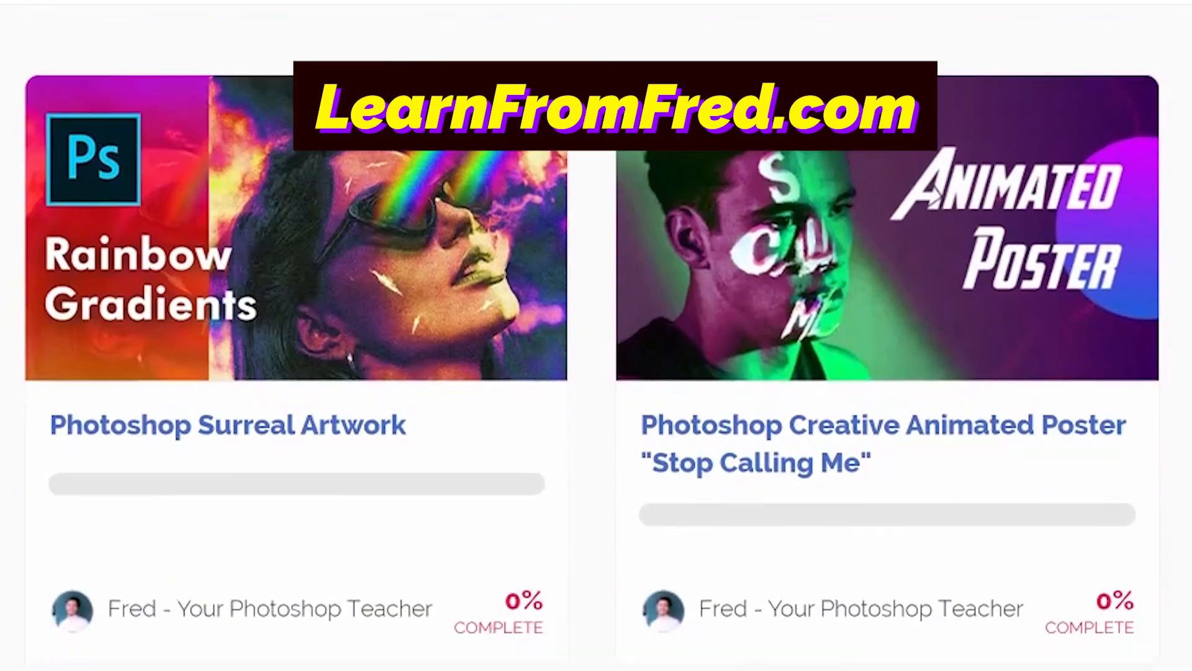
scroll(596, 336, down, 10)
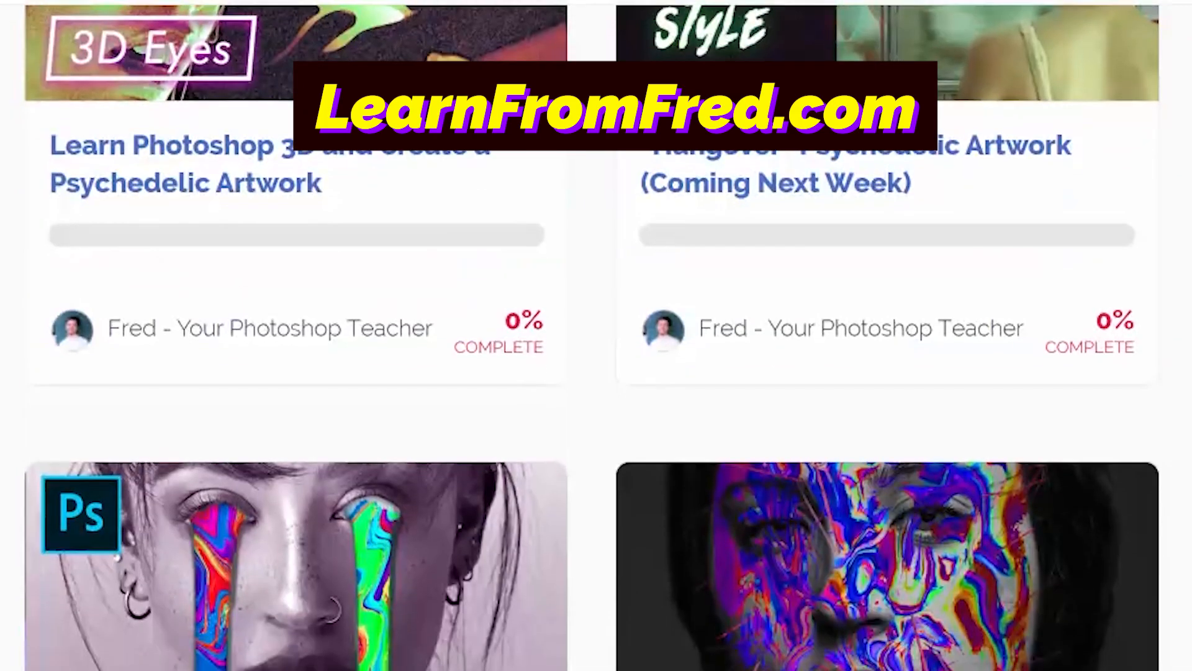
scroll(596, 335, down, 5)
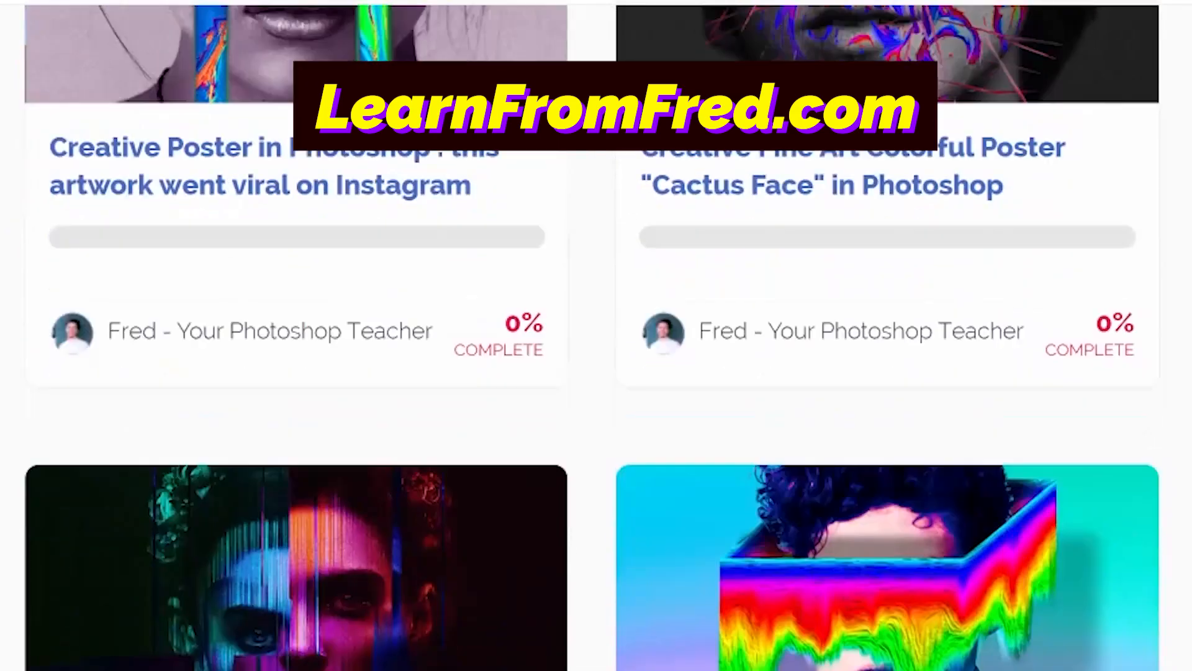
scroll(596, 335, down, 8)
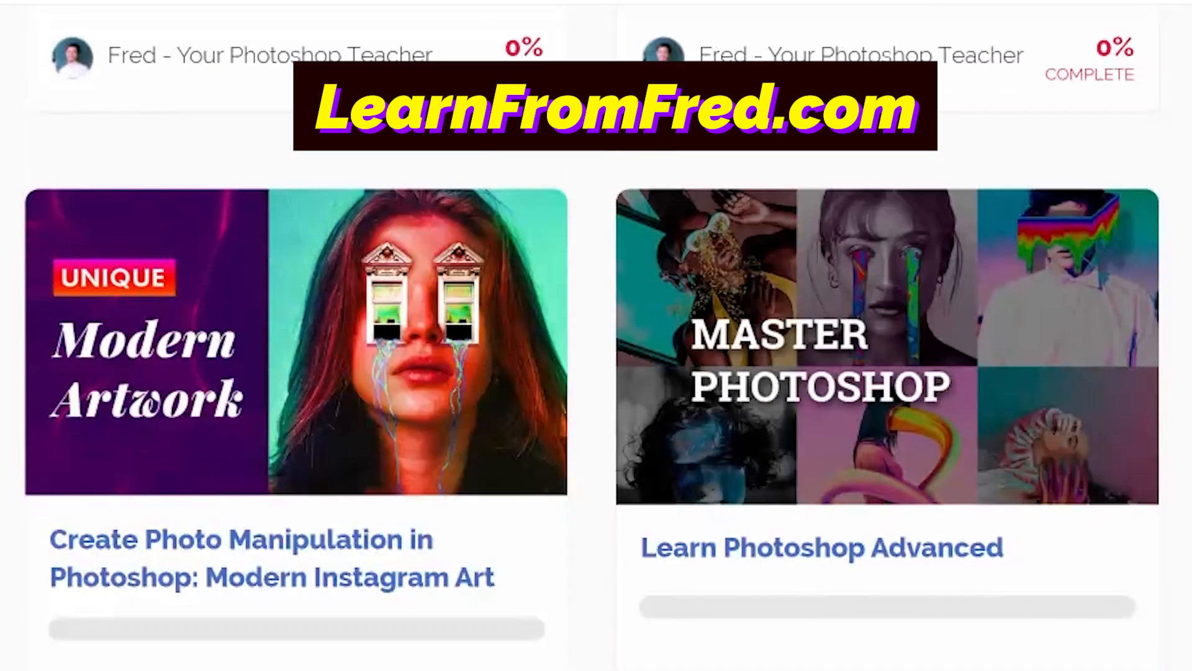
scroll(596, 336, down, 9)
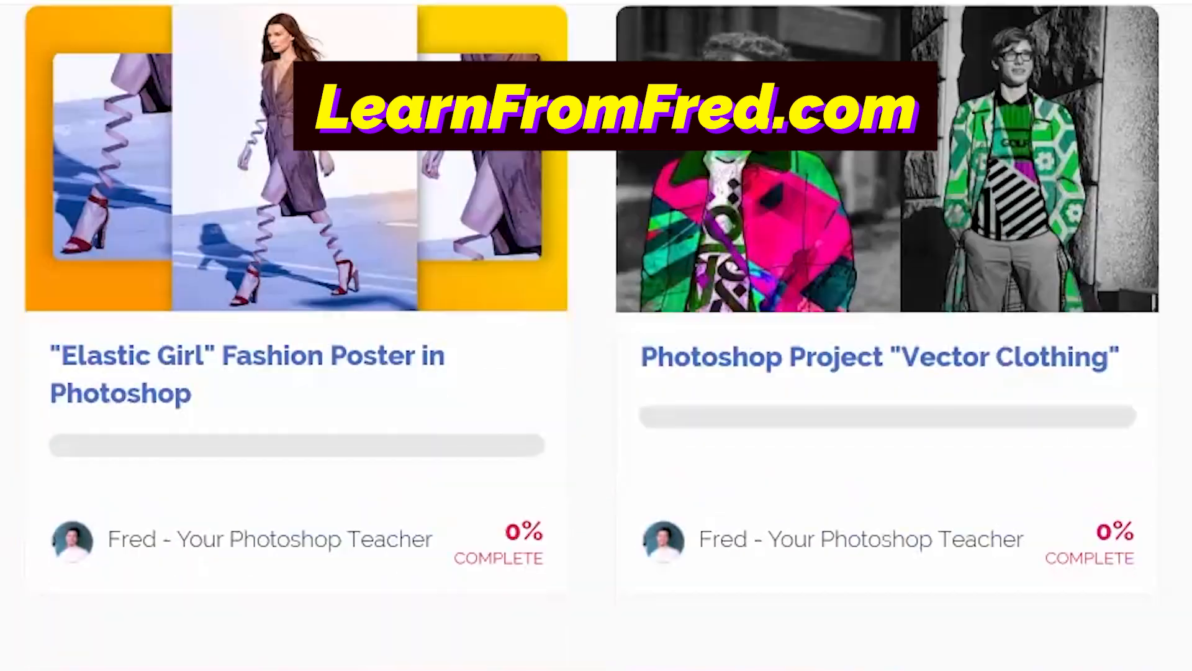
scroll(596, 335, down, 6)
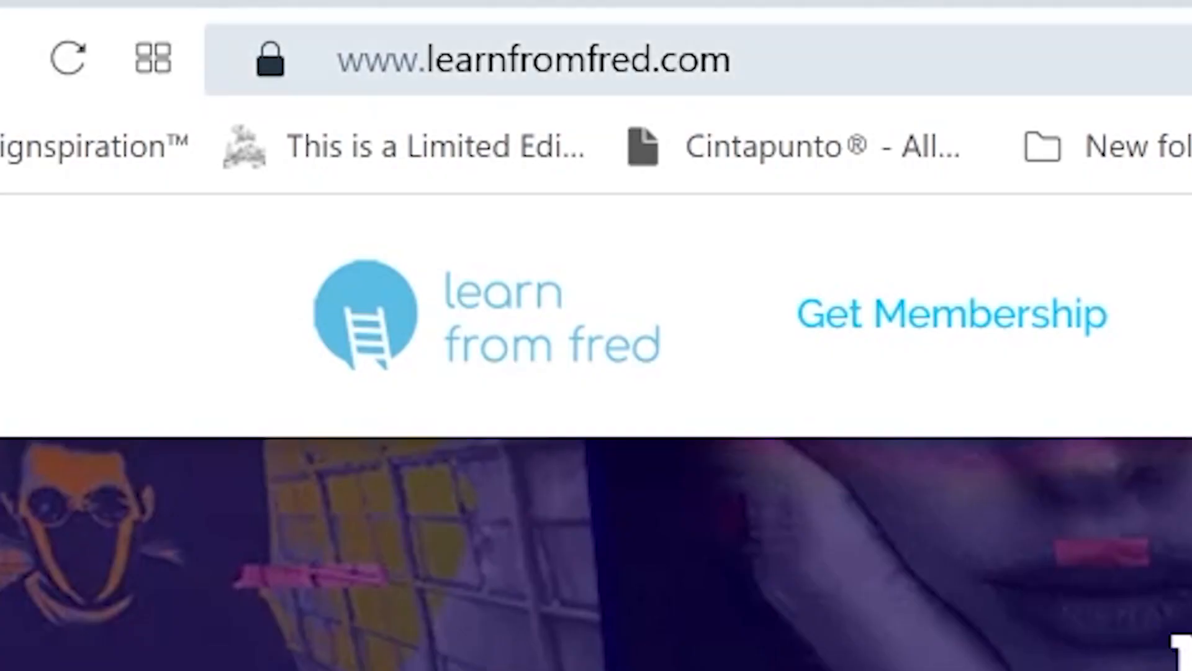
click(534, 60)
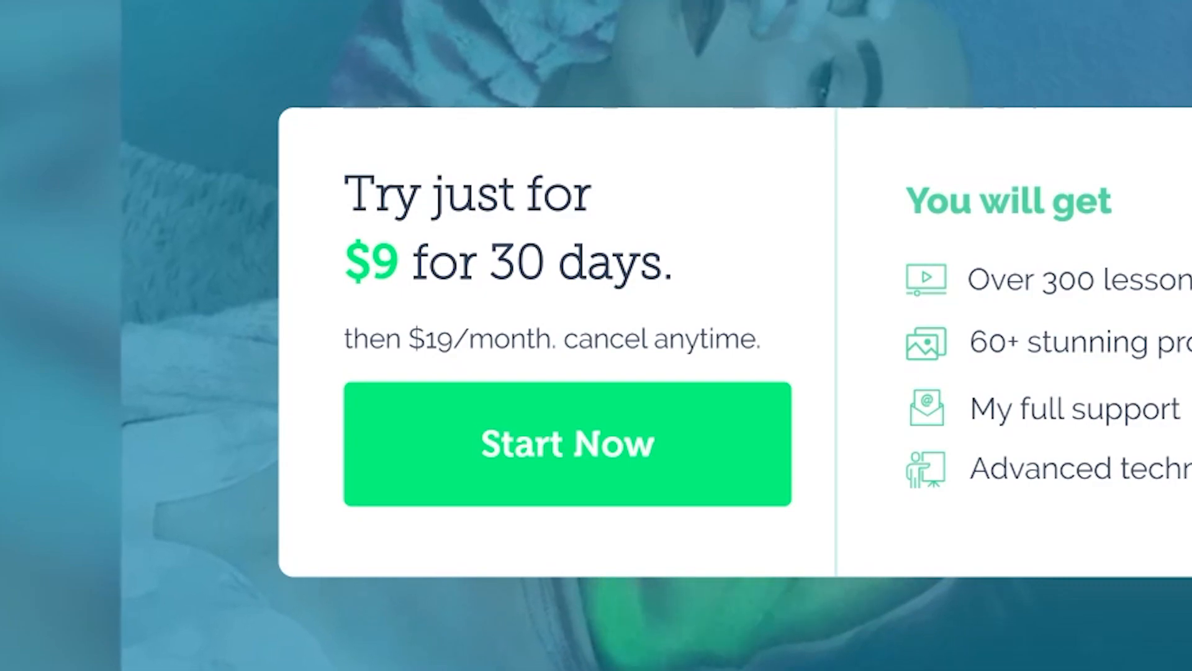
double_click(372, 262)
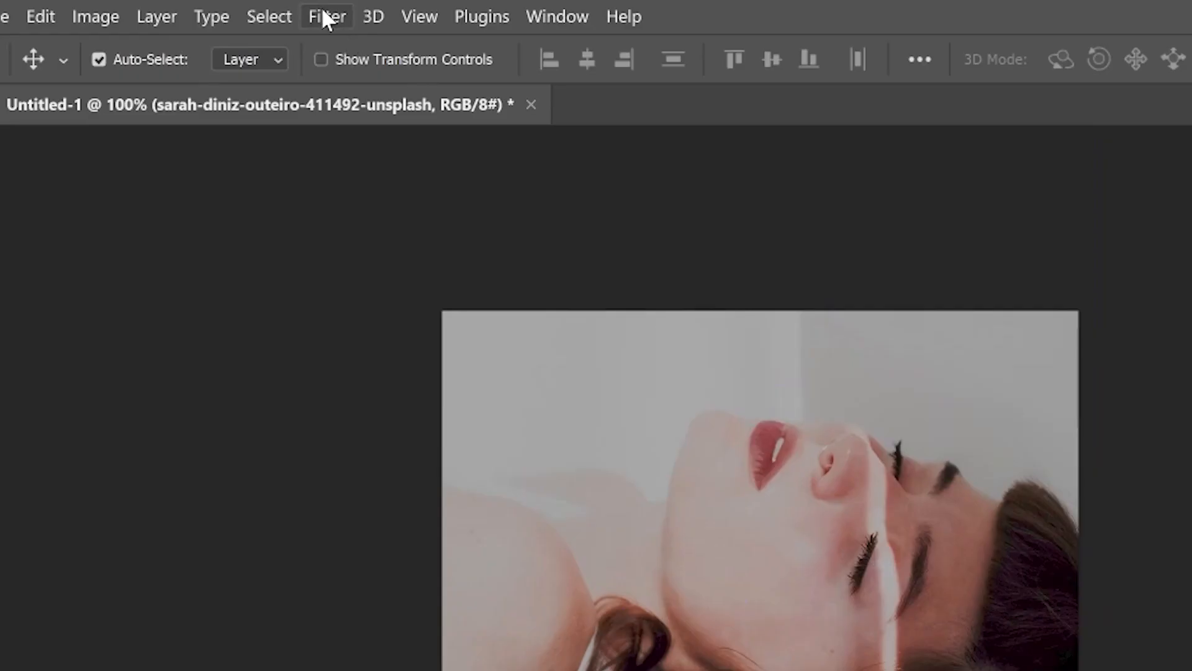
Start the Camera Raw Filter on the portrait layer and set Contrast to -100
click(325, 16)
click(401, 197)
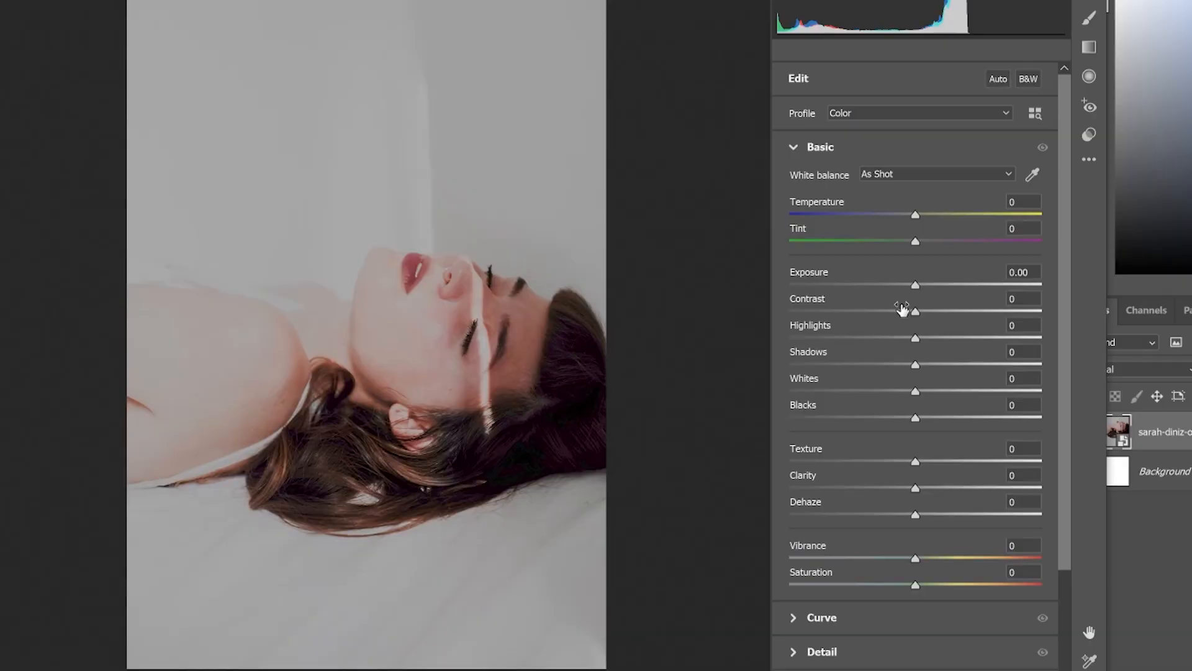
drag(904, 309, 764, 309)
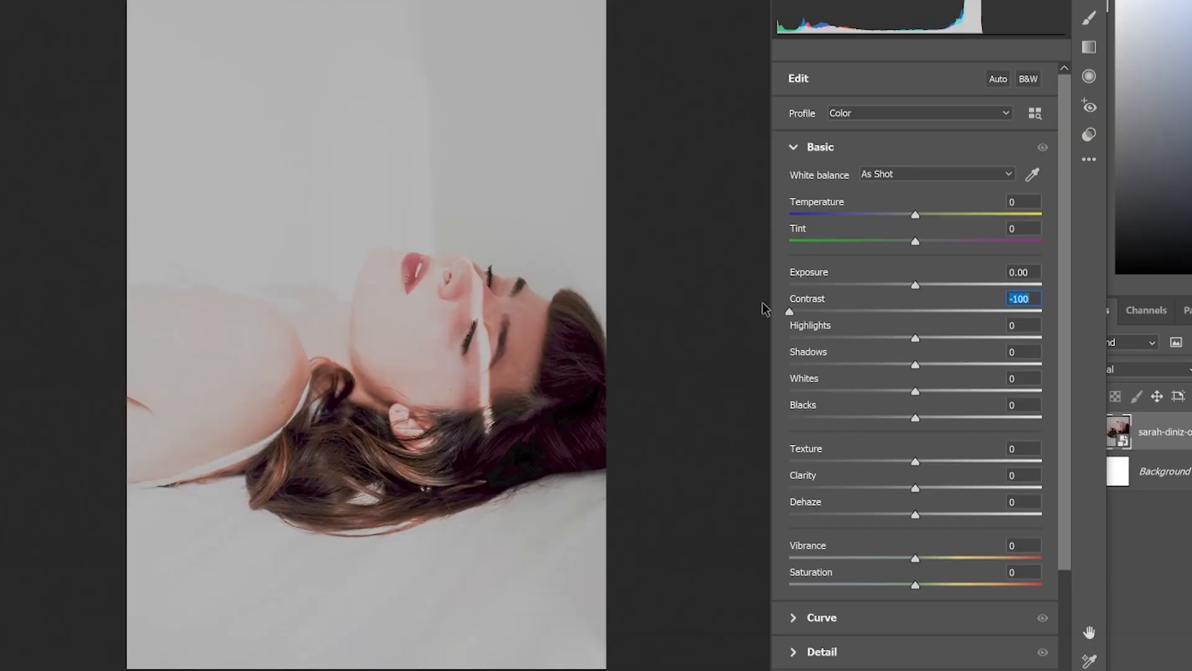
Increase Dehaze, Texture and Vibrance for the portrait, and fine-tune its exposure and tonal sliders in Camera Raw
drag(915, 514, 1014, 517)
mouse_move(917, 338)
mouse_down()
mouse_move(848, 338)
mouse_move(915, 339)
mouse_up()
drag(915, 285, 918, 286)
drag(916, 365, 902, 393)
mouse_move(916, 419)
mouse_down()
mouse_move(993, 420)
mouse_move(921, 420)
mouse_up()
drag(915, 338, 917, 340)
double_click(986, 462)
drag(915, 557, 1034, 562)
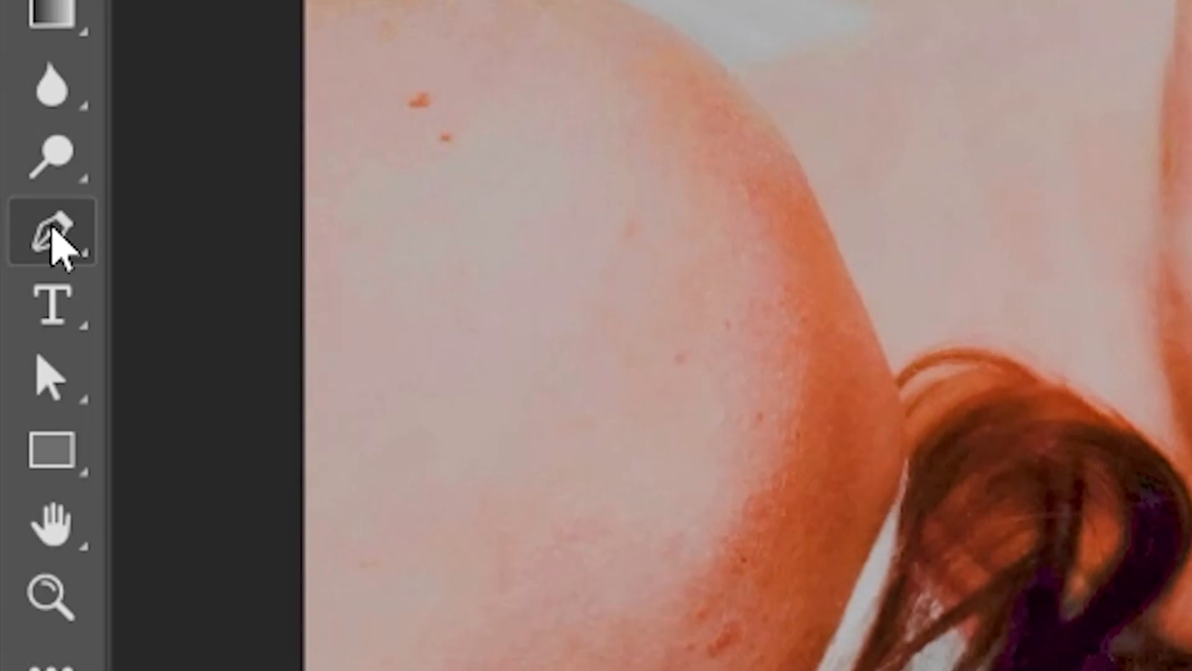
Draw a closed shape of about 473 × 364 px over the face with the Curvature Pen, following chin, cheek, forehead, brow and nose
right_click(56, 236)
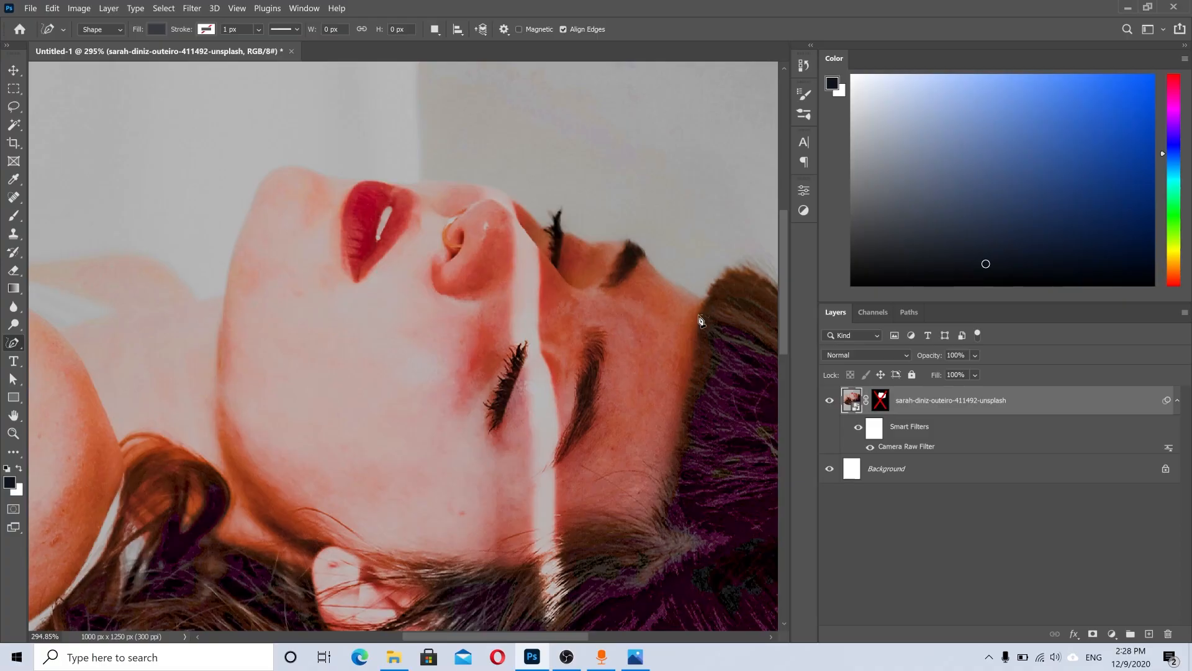
click(292, 180)
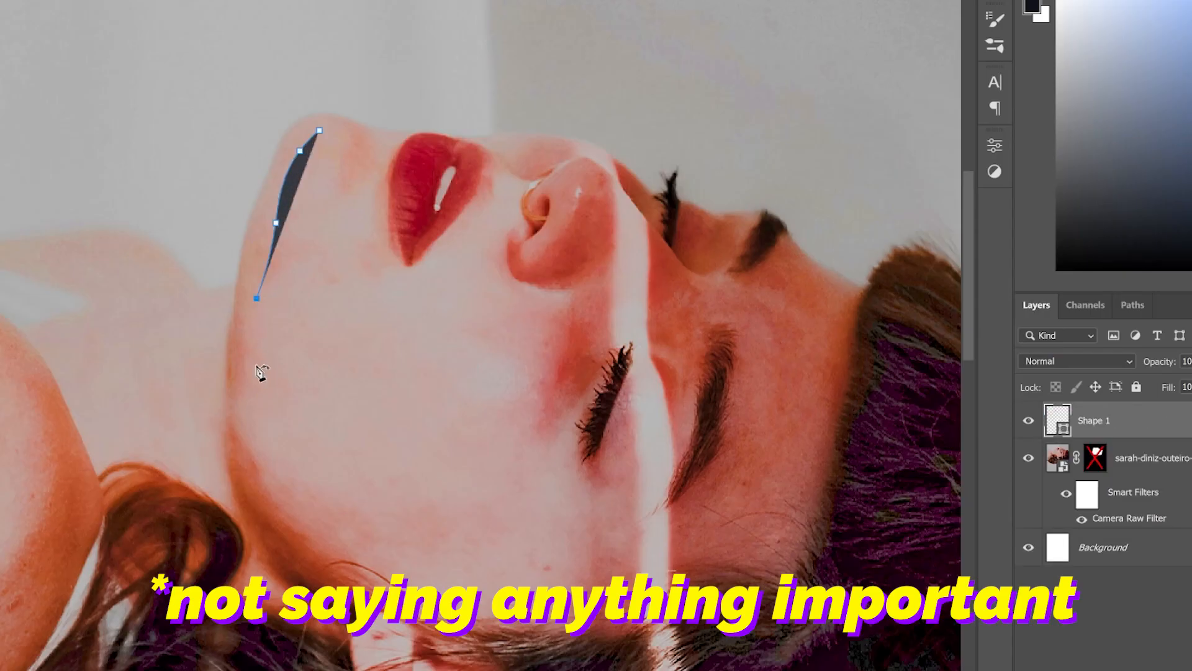
click(383, 410)
click(490, 491)
click(577, 555)
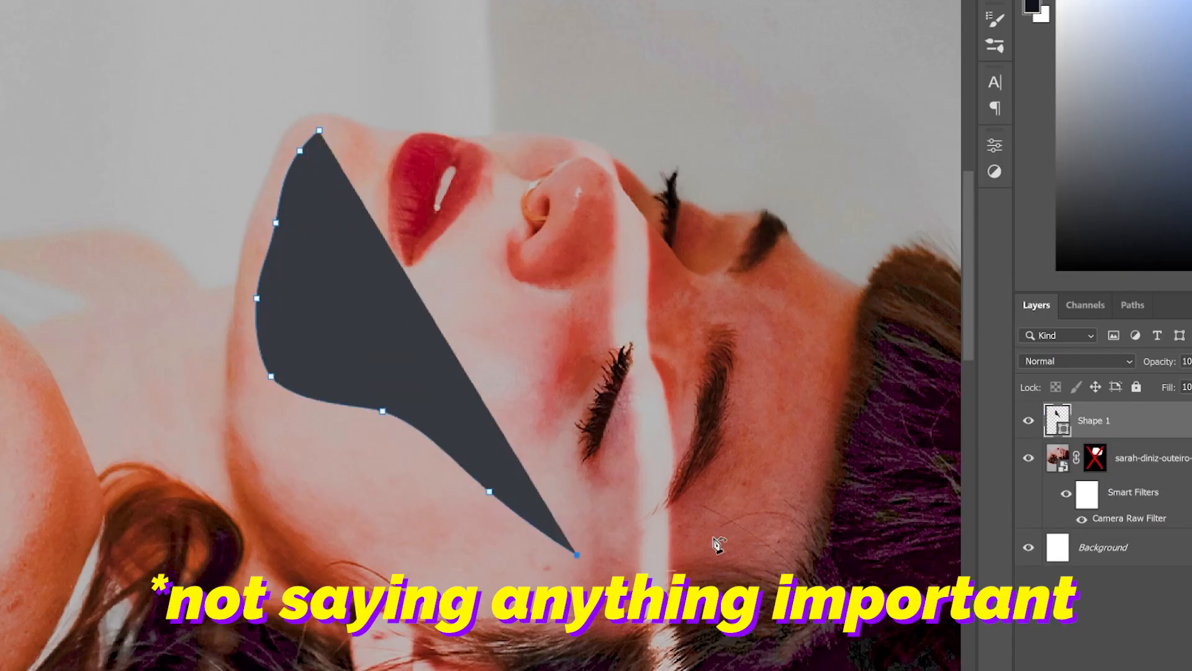
click(713, 537)
click(760, 526)
click(775, 428)
click(794, 348)
click(821, 280)
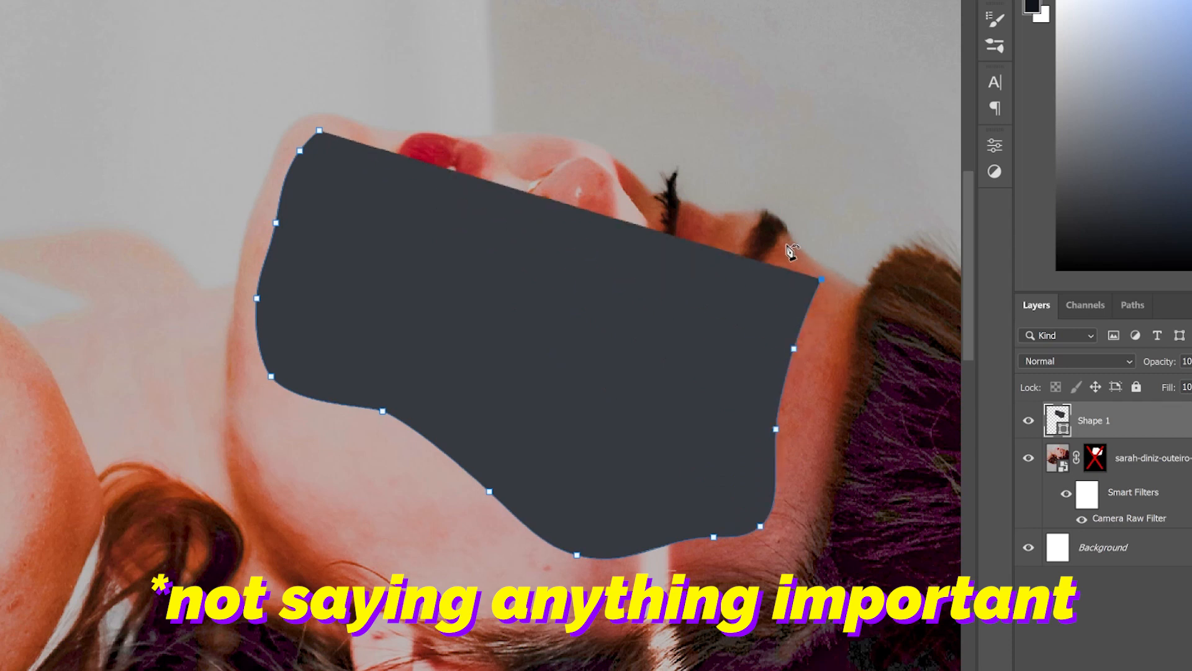
click(787, 244)
click(769, 219)
click(726, 222)
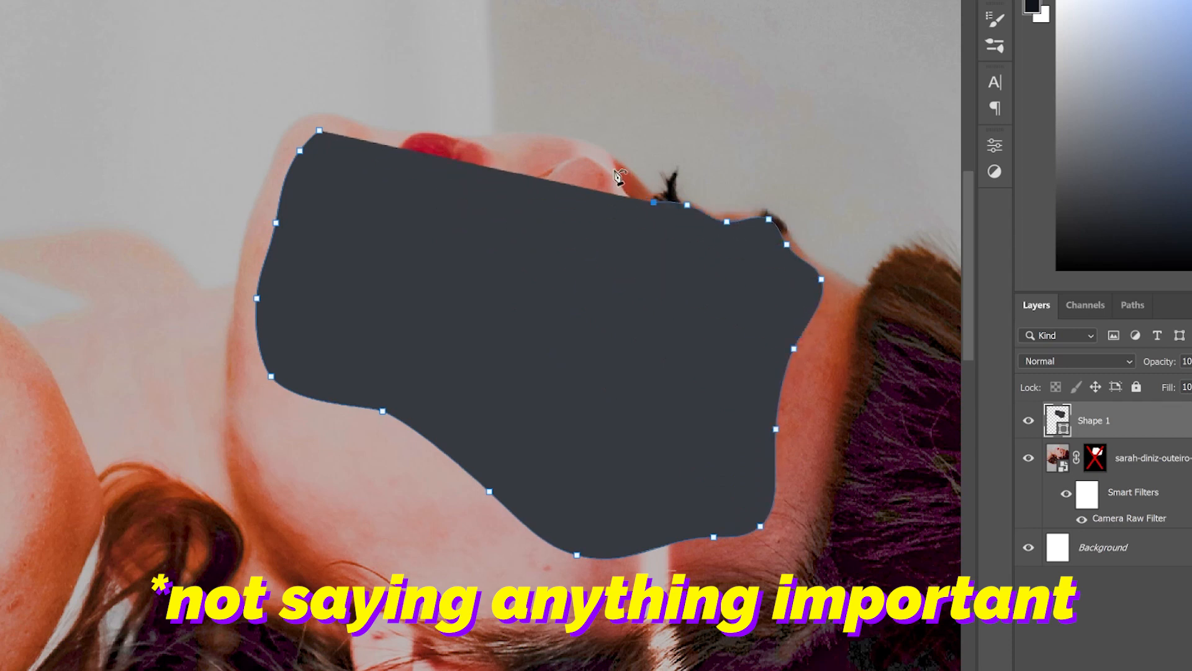
click(566, 141)
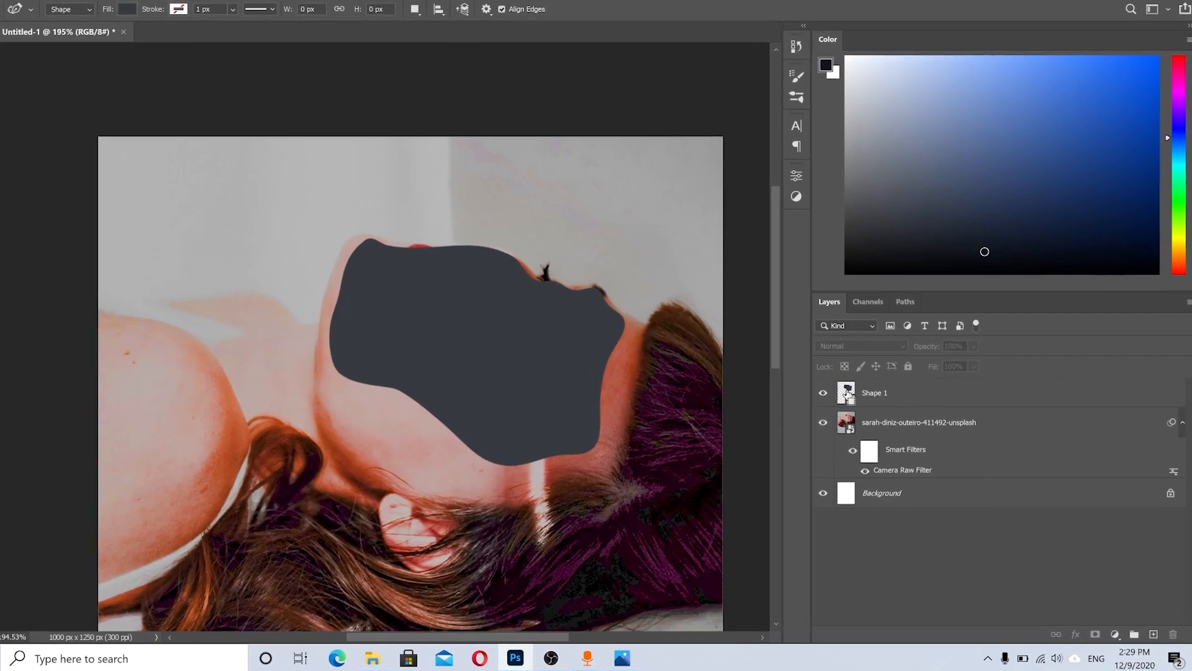
Mask the photo layer to Shape 1's outline with the shape hidden, and place an unmasked copy of the photo beneath it
key(ctrl+Return)
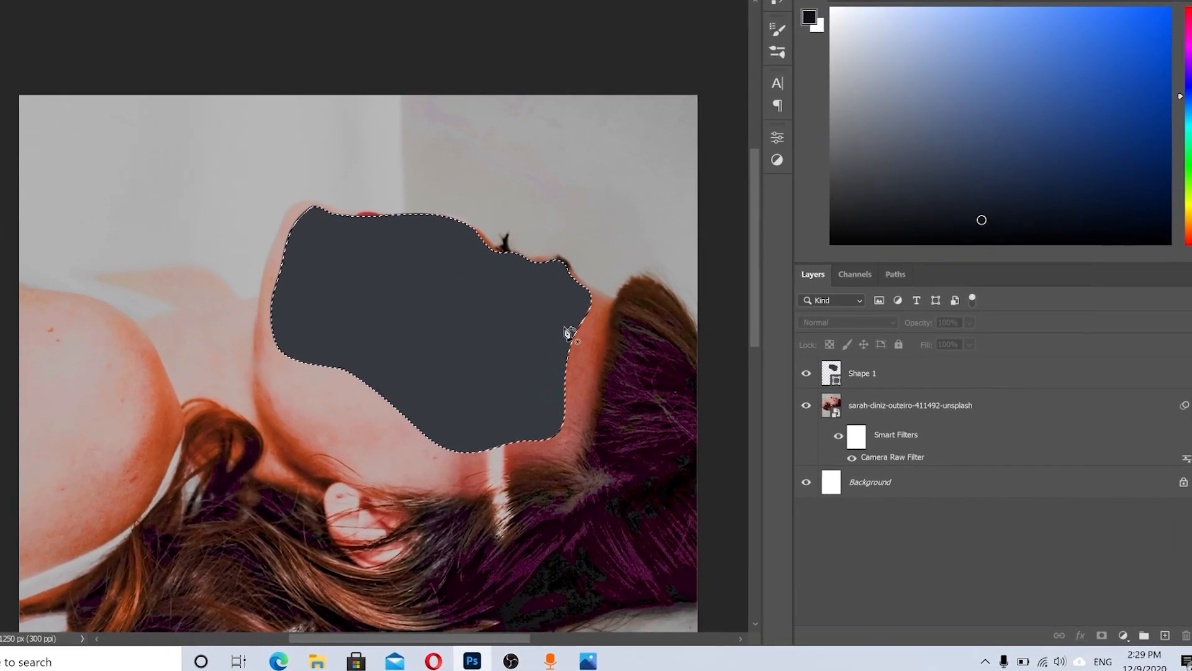
click(872, 402)
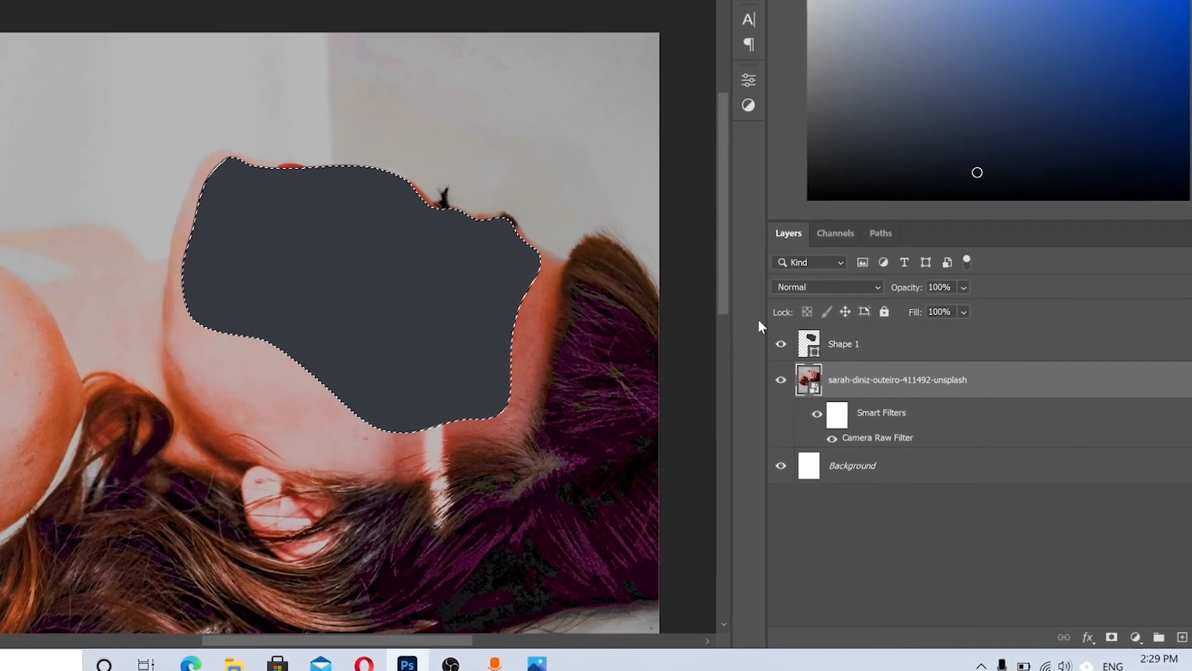
click(780, 343)
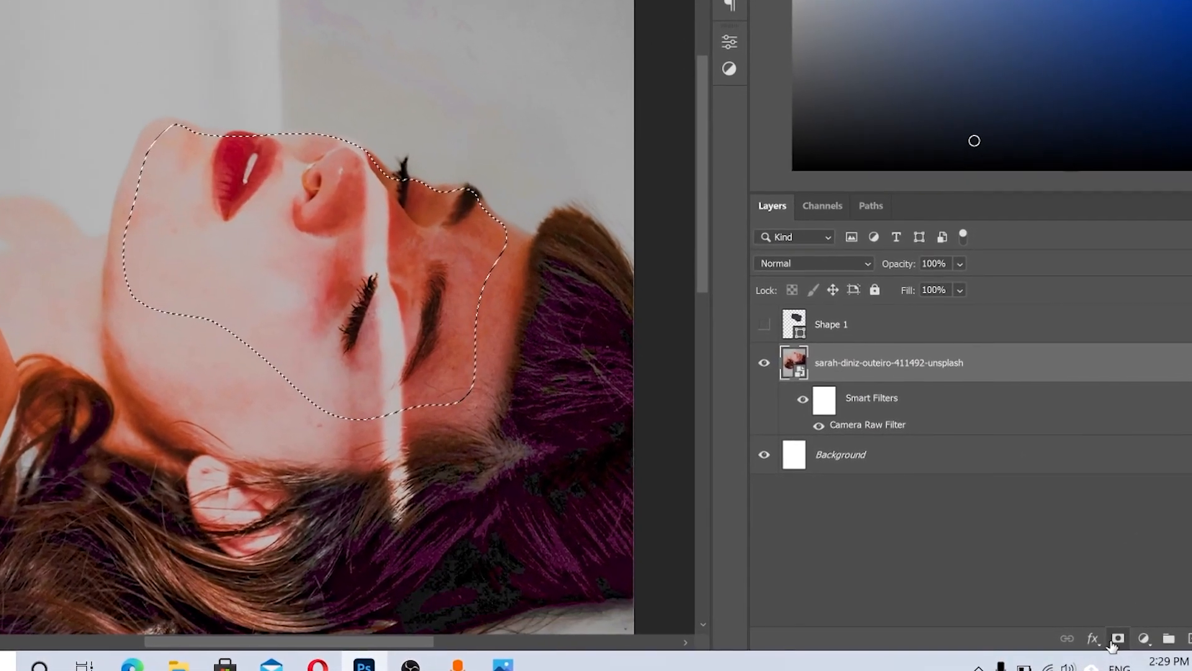
click(1115, 642)
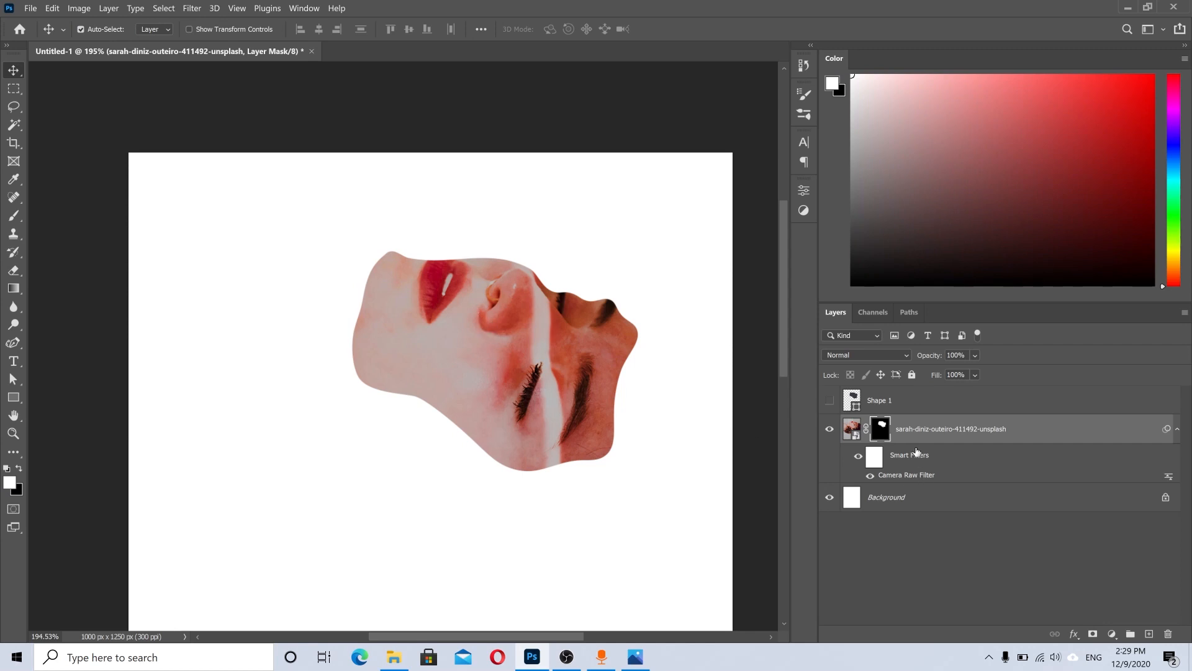
drag(930, 453, 1168, 633)
Move the masked face cutout below the hair and rotate it counterclockwise with Free Transform
click(925, 428)
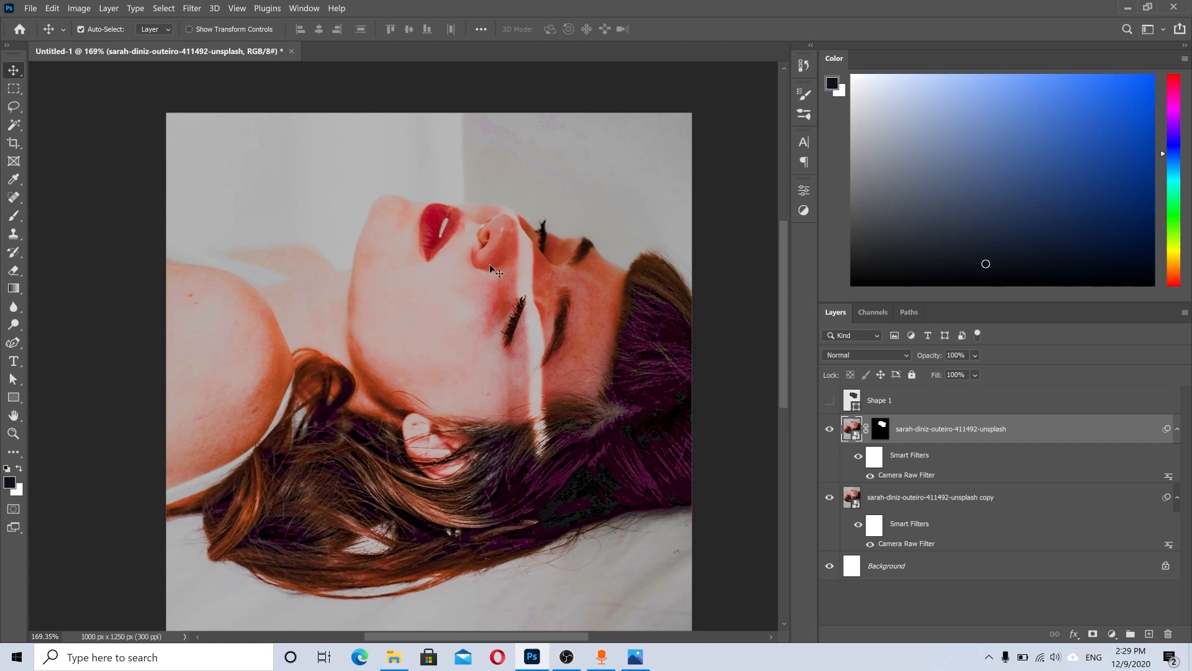
drag(489, 263, 536, 496)
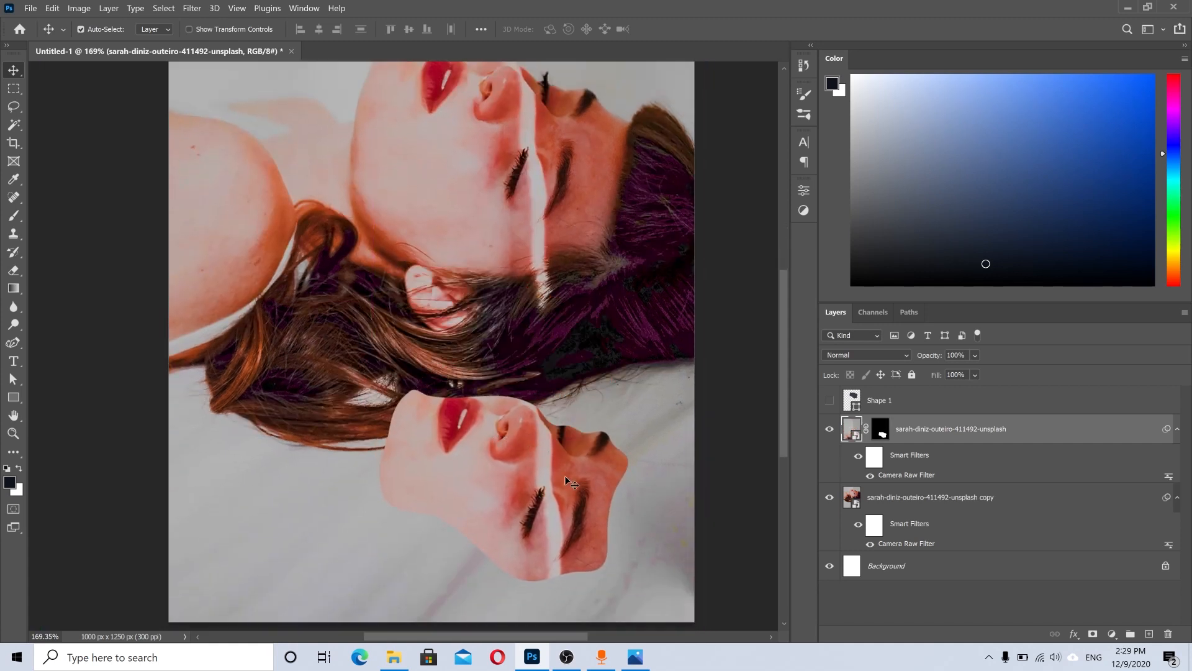
key(ctrl+t)
drag(746, 439, 707, 298)
drag(519, 480, 553, 558)
scroll(542, 471, down, 3)
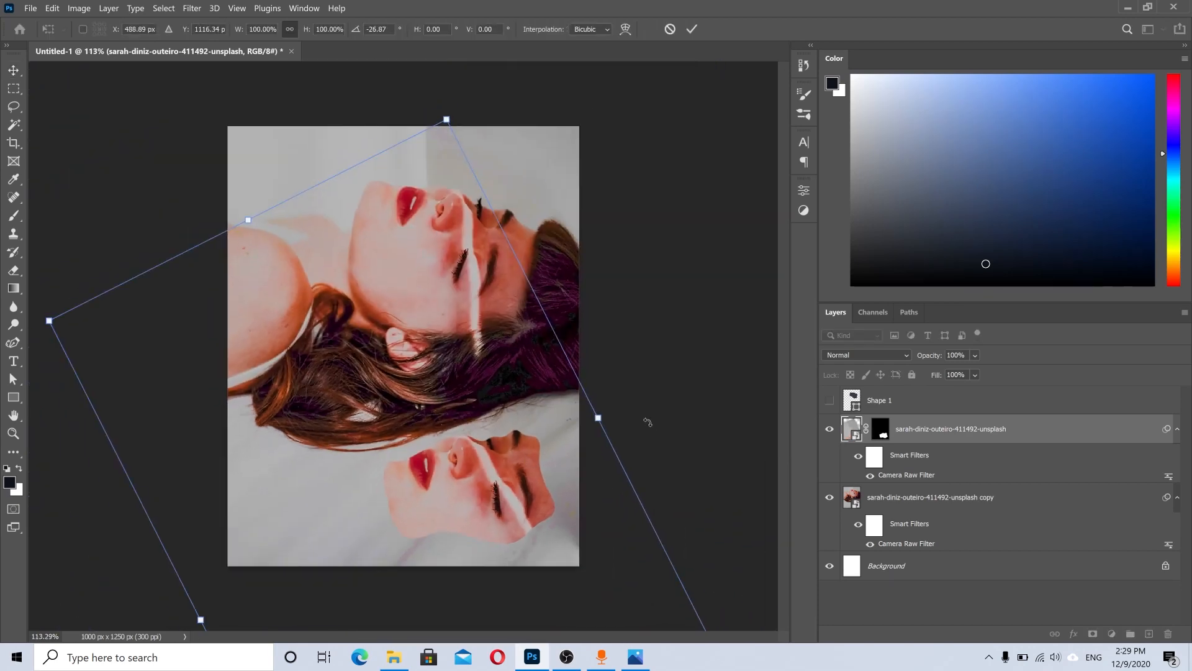
drag(647, 421, 637, 401)
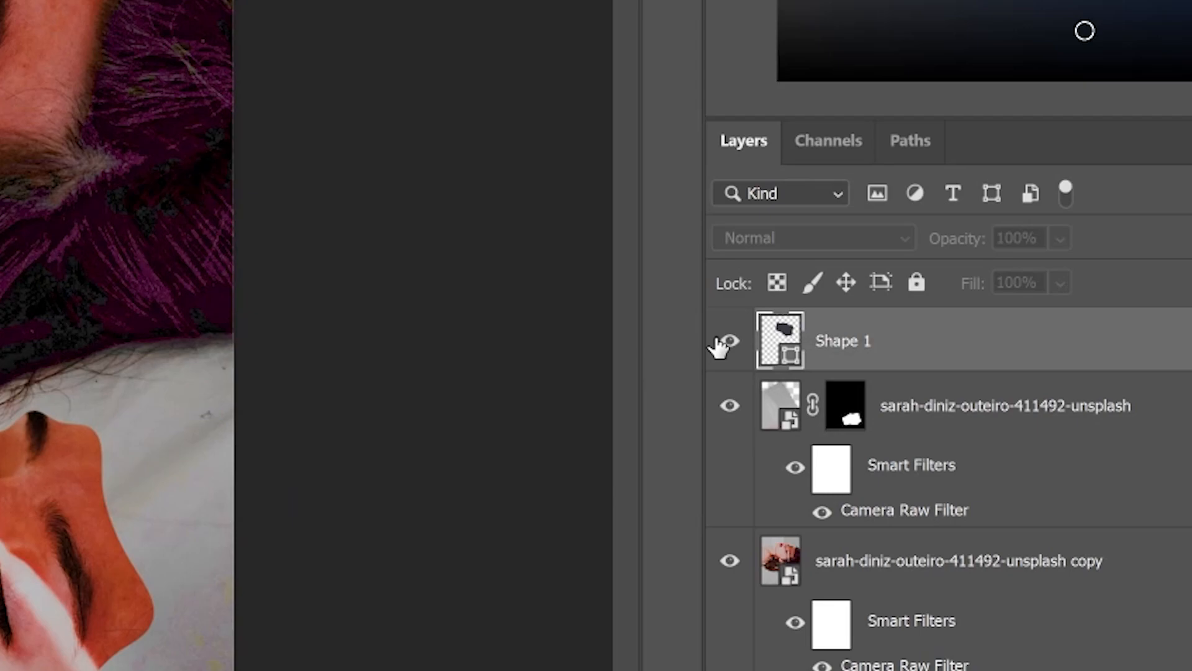
Show Shape 1 and fill it with the orange-pink-purple linear gradient from the Reds presets
click(720, 343)
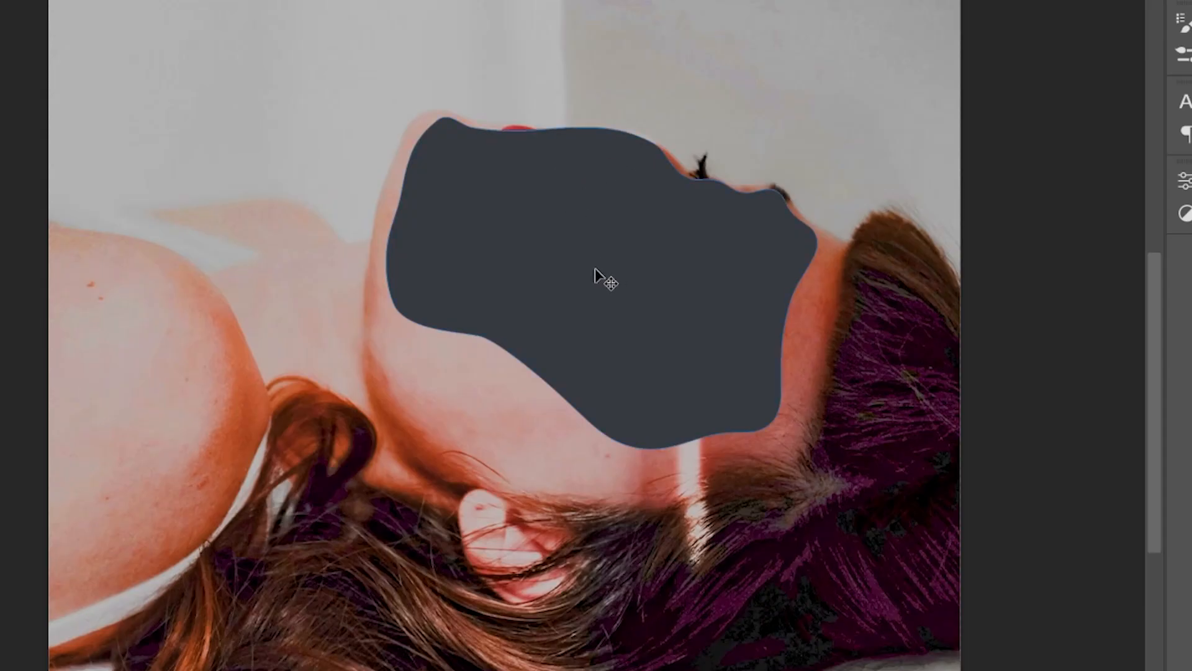
click(13, 347)
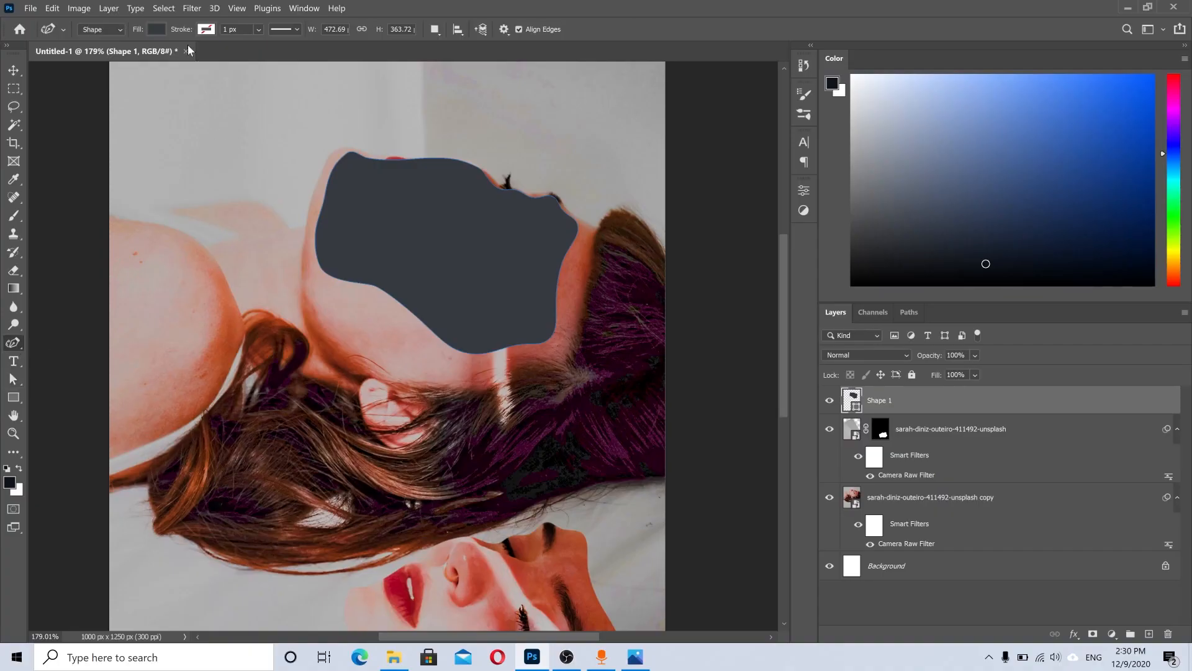
click(156, 30)
click(124, 57)
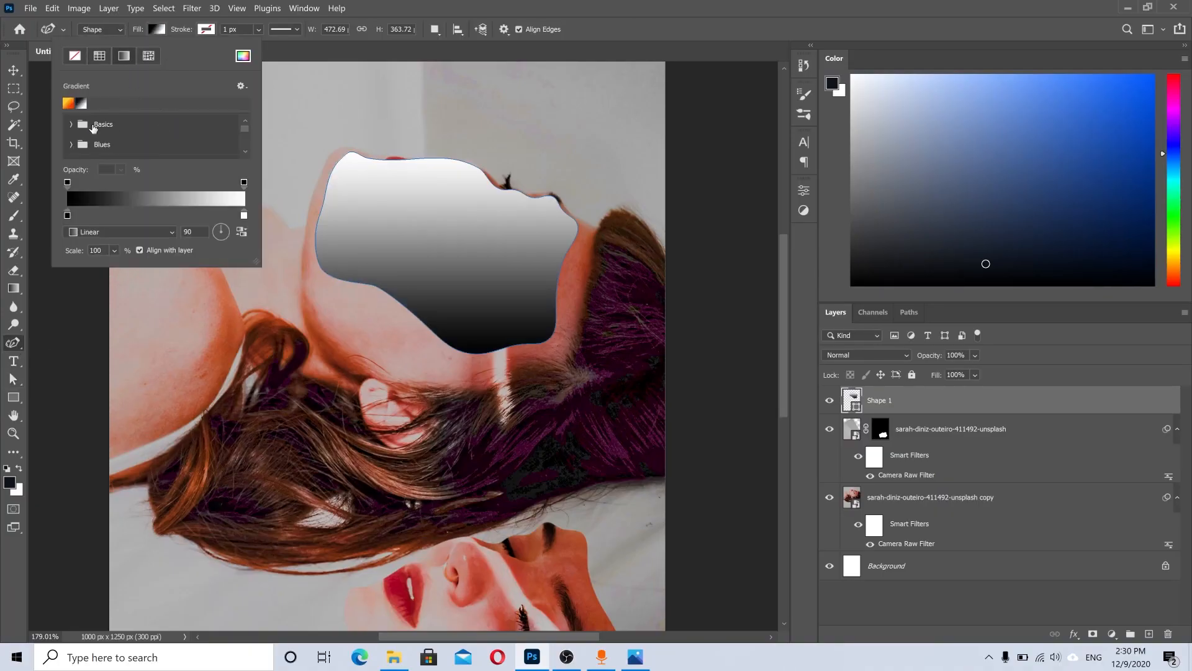
drag(273, 268, 264, 425)
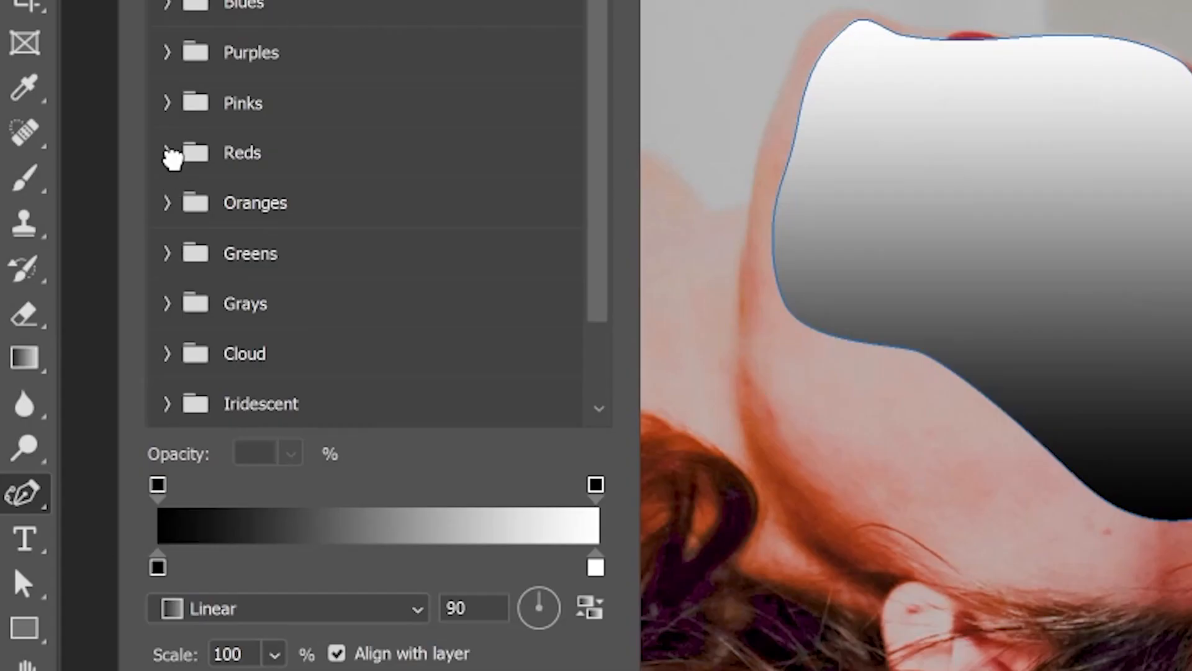
click(166, 153)
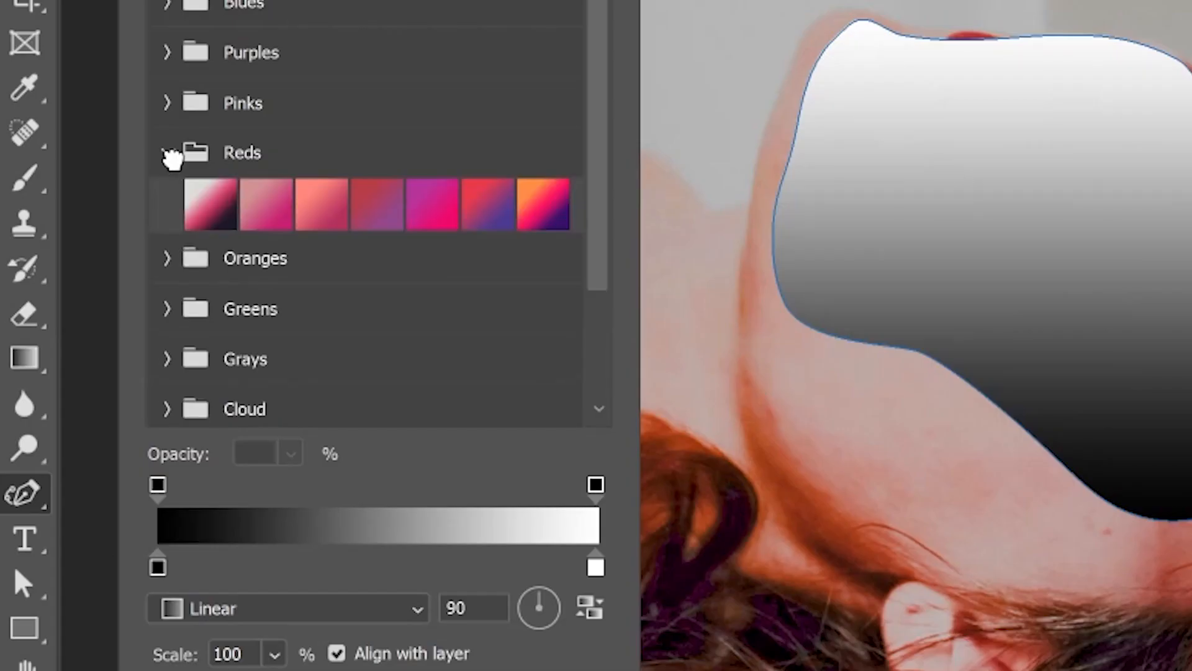
click(525, 214)
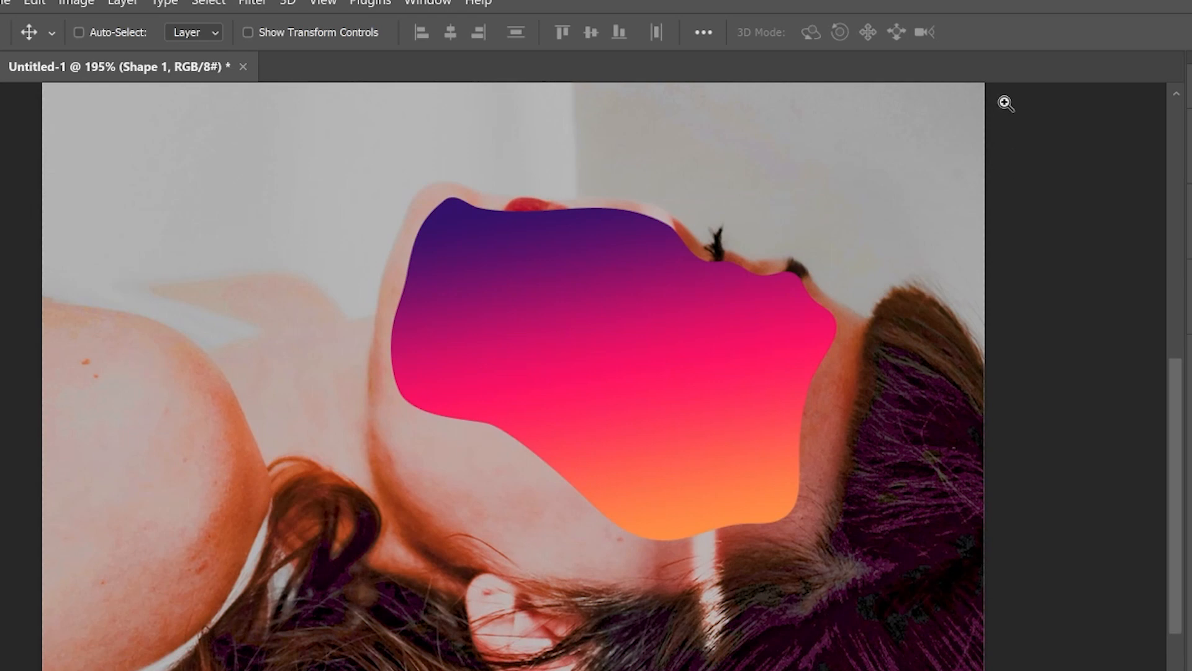
drag(725, 158, 777, 157)
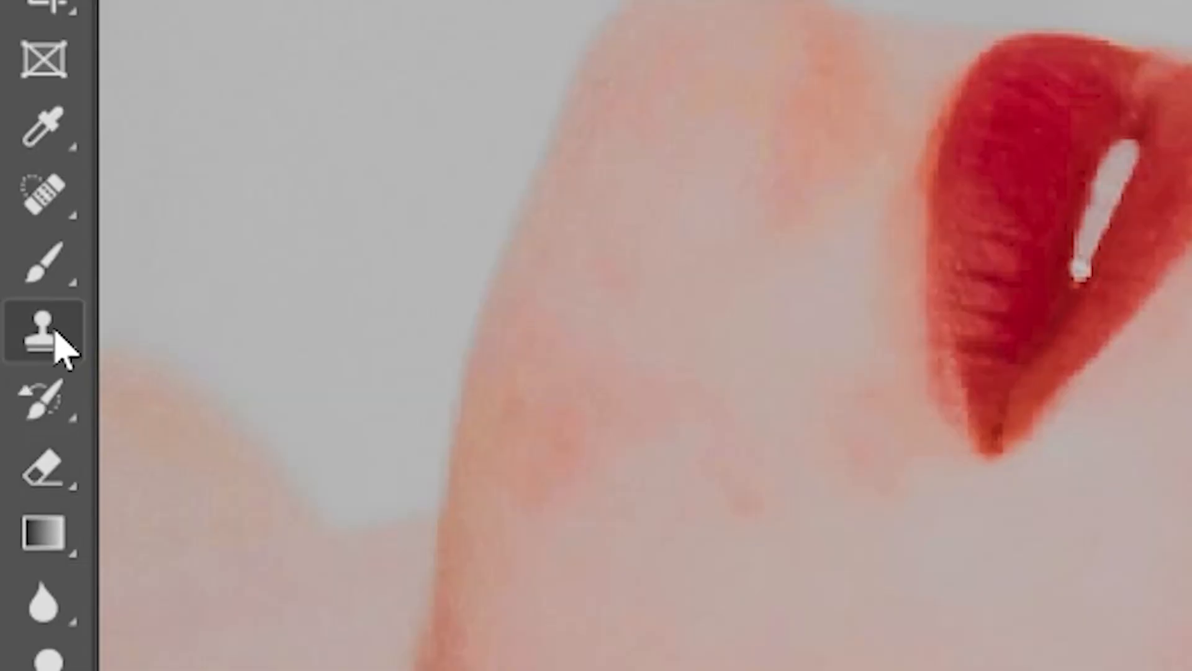
Paint away the leftover eyebrow and eyelashes along the upper head's face edge with the Spot Healing Brush
right_click(44, 194)
click(200, 198)
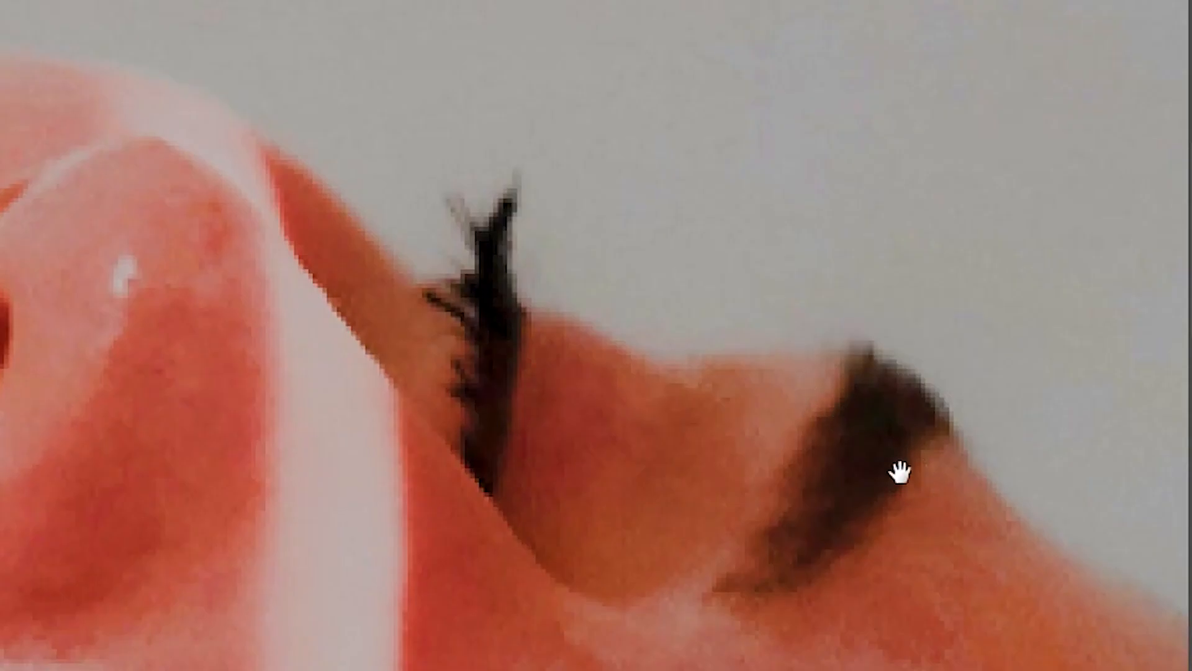
drag(899, 472, 702, 365)
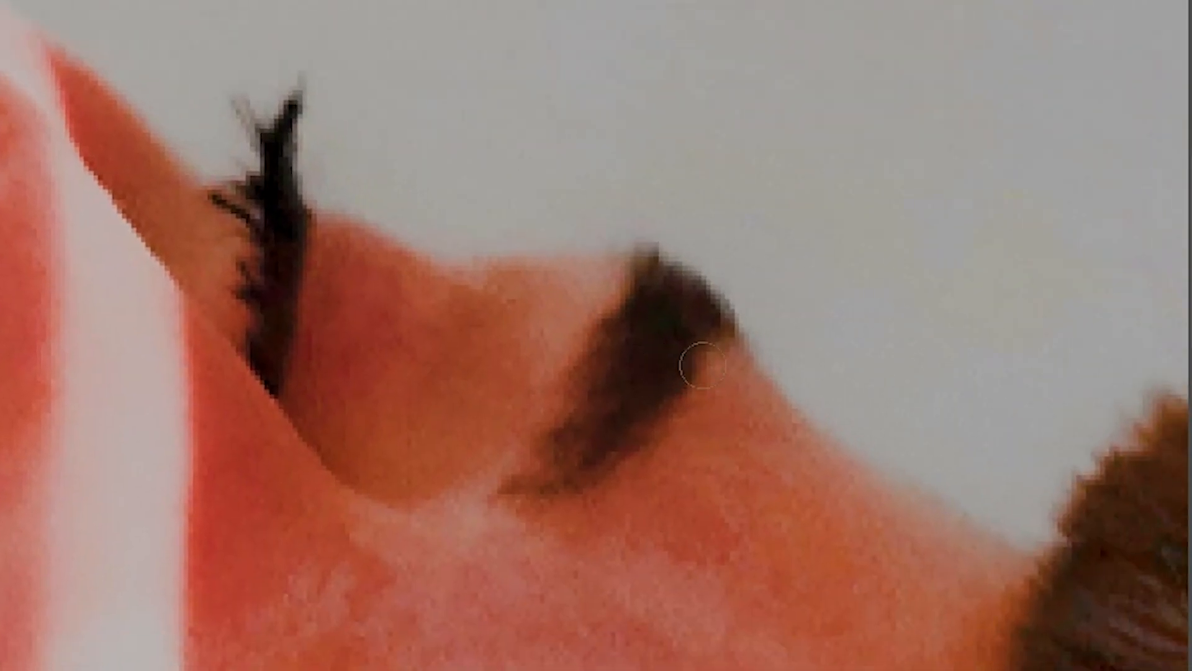
drag(632, 270, 720, 330)
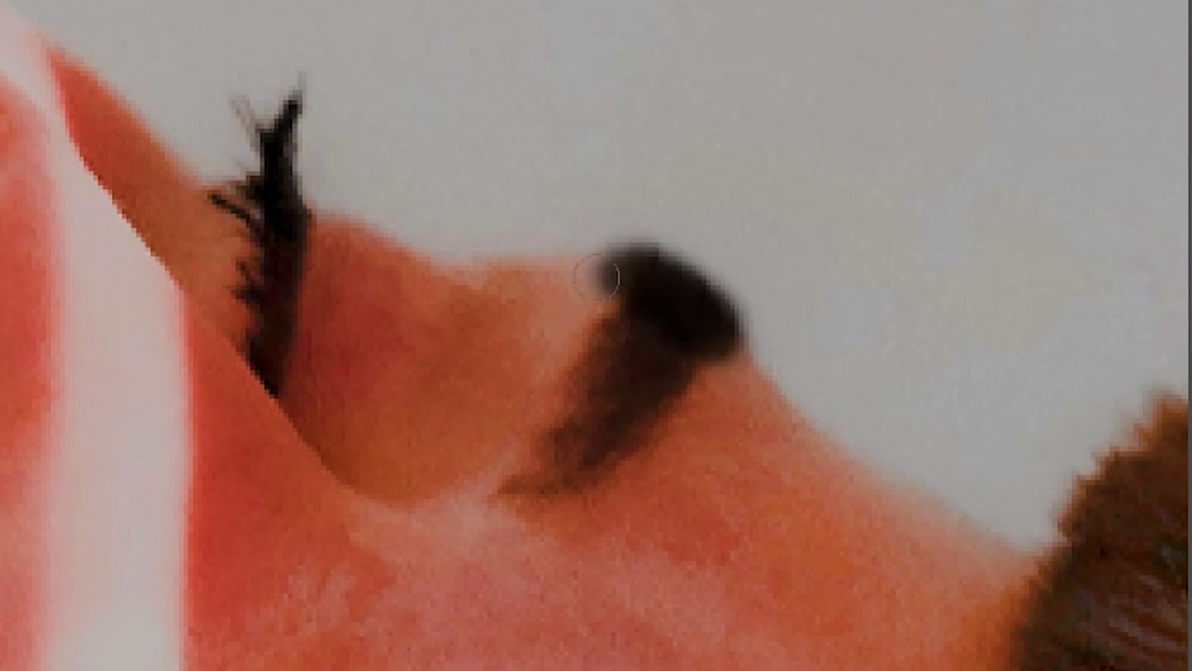
drag(623, 274, 692, 354)
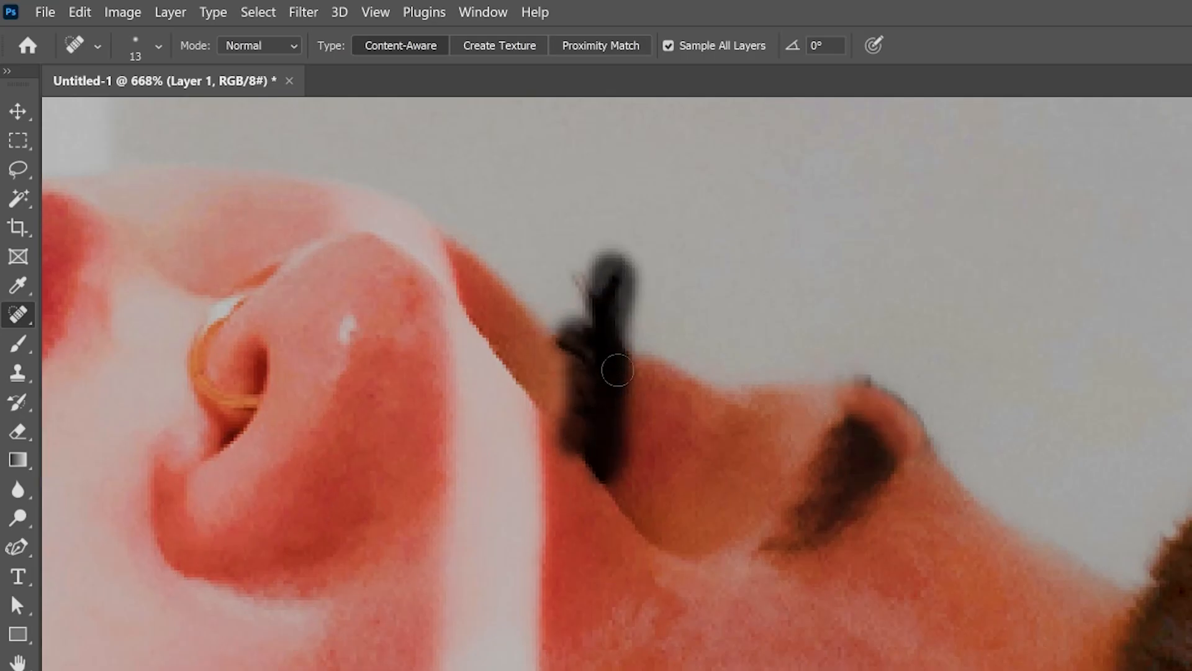
drag(617, 370, 632, 372)
Enlarge the Spot Healing Brush to 18 px and paint over the upper edge of the original lips
drag(517, 340, 778, 445)
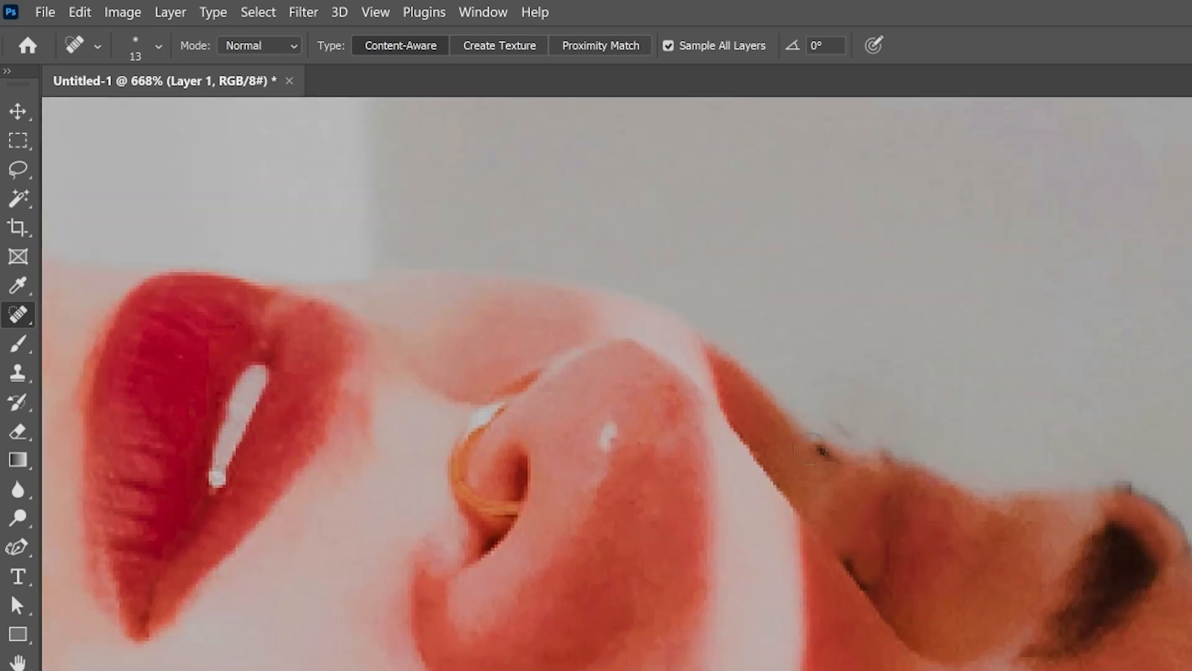
mouse_move(546, 372)
mouse_down()
mouse_move(777, 439)
mouse_move(809, 418)
mouse_up()
key(bracketright)
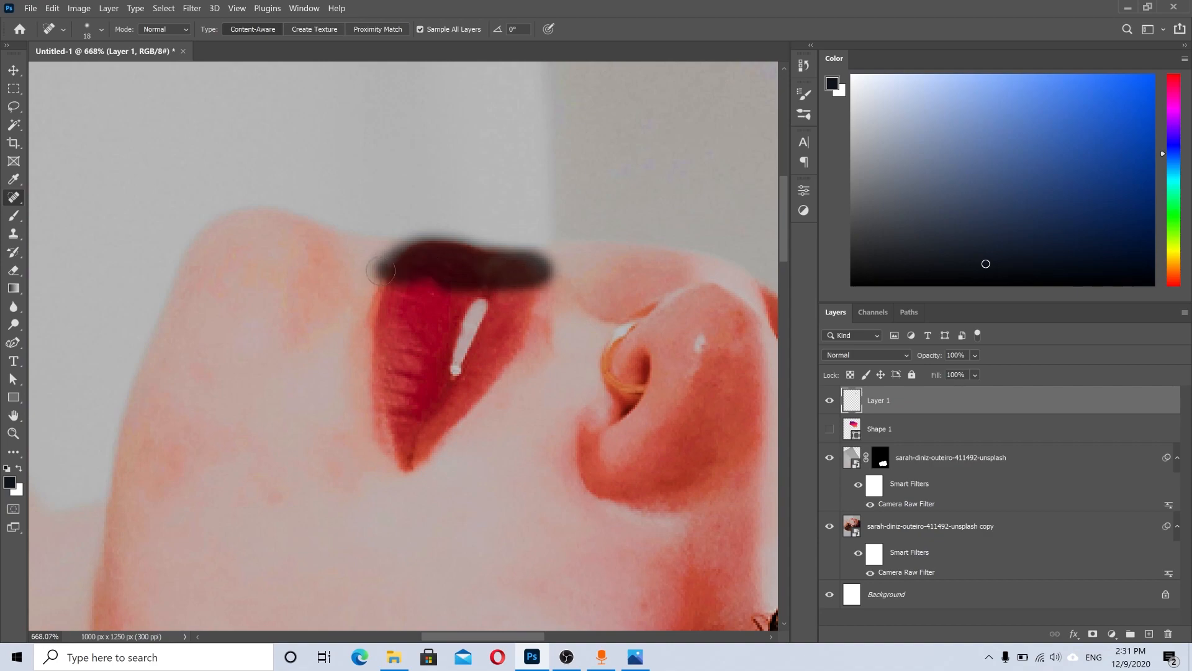
drag(544, 286, 544, 286)
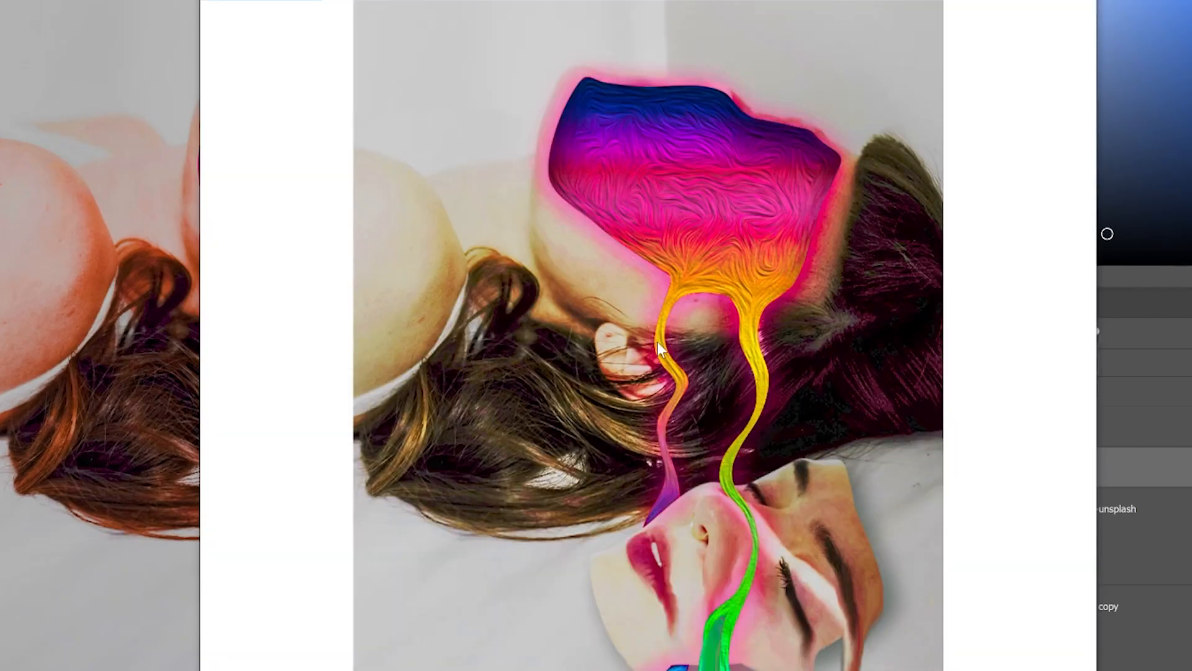
Trace one wavy edge of a stream with the Curvature Pen, from the gradient opening across the hair and face cutout to below the canvas
click(657, 314)
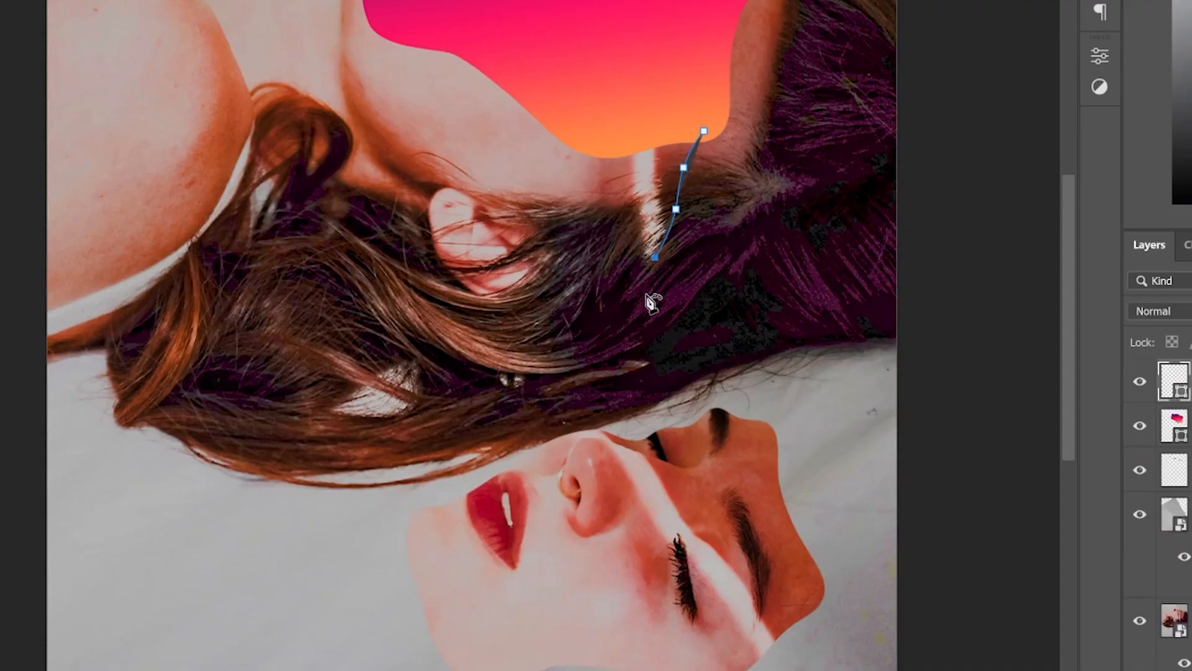
click(687, 365)
click(675, 409)
click(630, 438)
click(648, 452)
click(653, 471)
click(631, 554)
click(626, 622)
drag(626, 622, 651, 221)
click(680, 270)
click(700, 414)
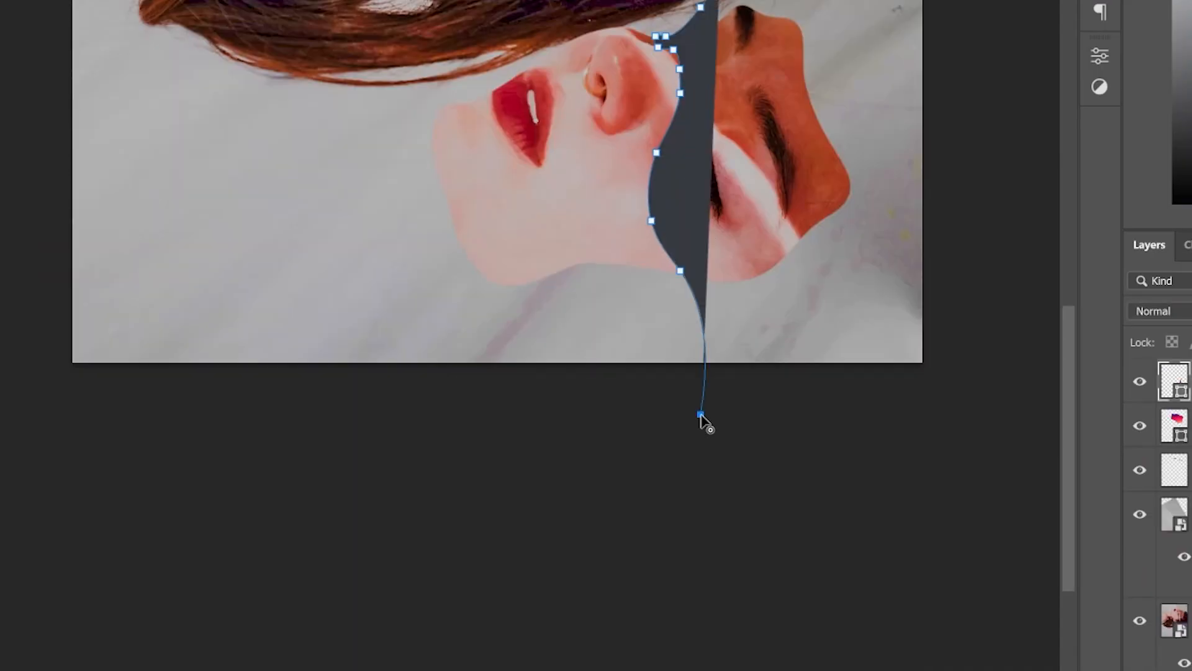
Trace the stream's opposite edge back up past the nose bridge and through the hair toward the gradient opening
click(639, 408)
click(671, 389)
click(688, 354)
click(659, 270)
click(635, 232)
scroll(669, 31, up, 10)
click(625, 548)
click(625, 366)
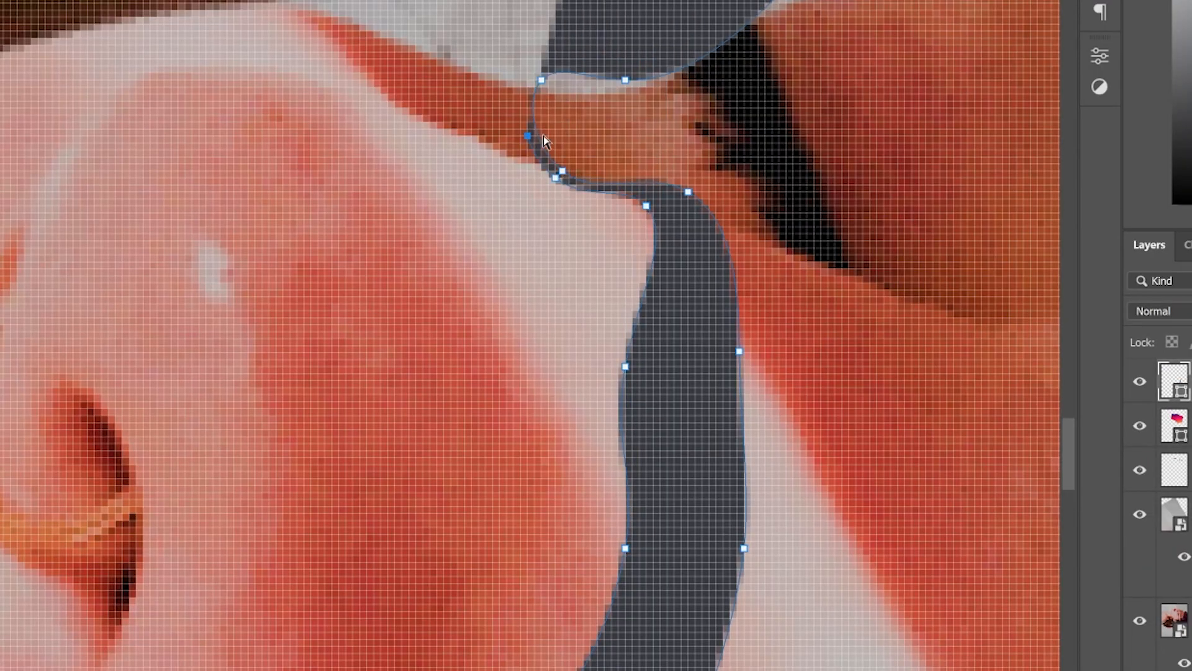
scroll(670, 112, down, 10)
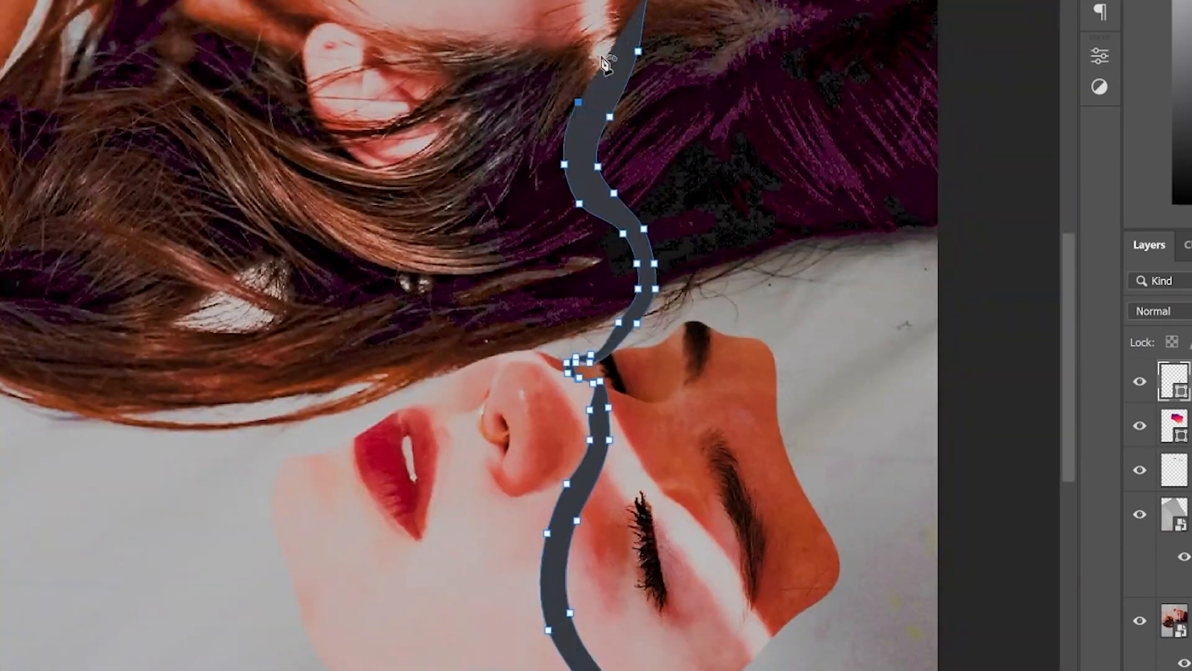
scroll(638, 157, up, 2)
scroll(638, 155, up, 3)
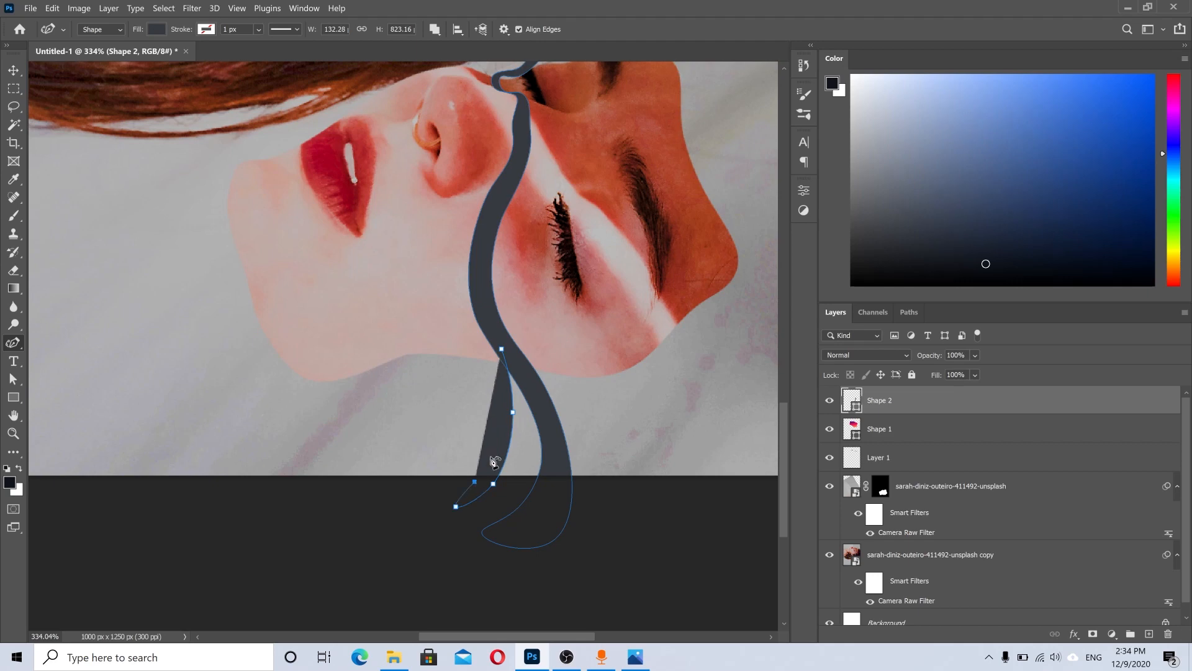
Draw a narrow branch splitting off the stream near the face cutout's lower edge and running below the canvas
click(479, 310)
click(490, 326)
click(501, 349)
drag(502, 323, 538, 377)
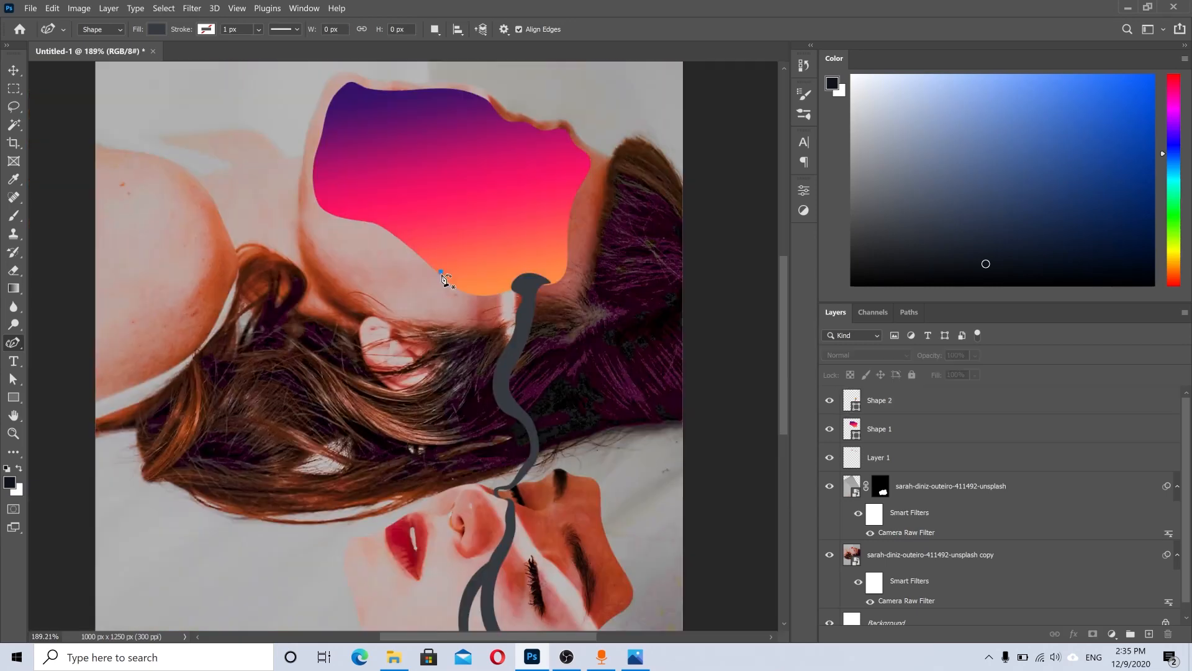
Draw a second forked stream from the opening across the lips and unite it with Shape 1 and Shape 2
drag(437, 346, 420, 375)
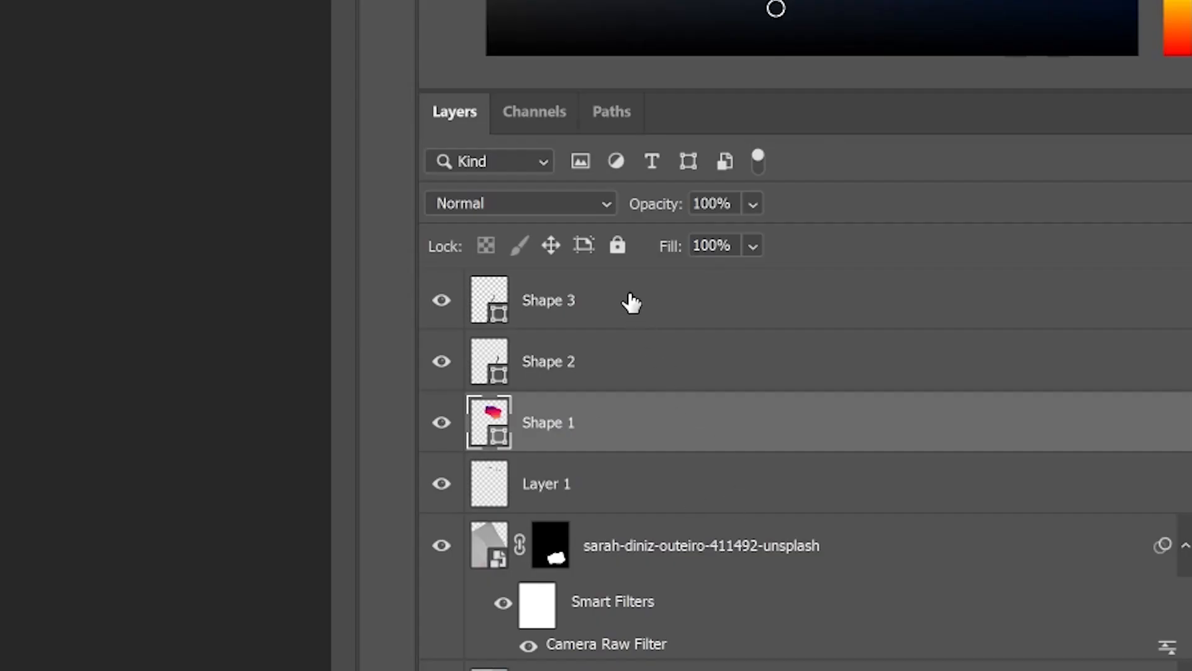
shift+click(685, 309)
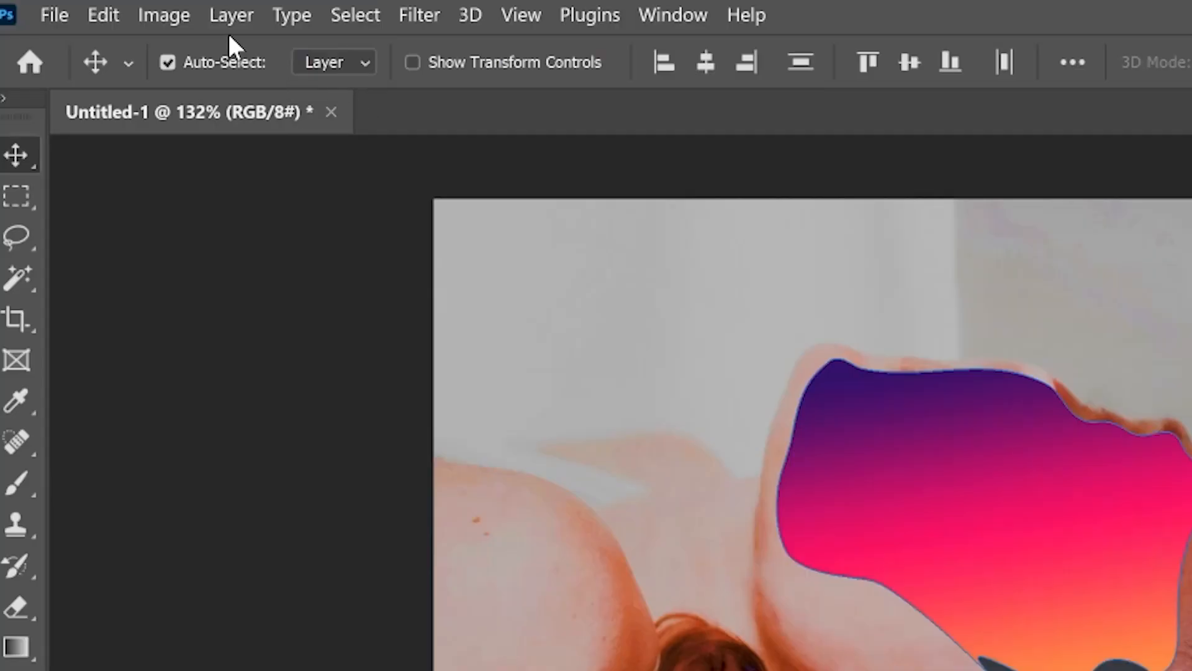
click(228, 18)
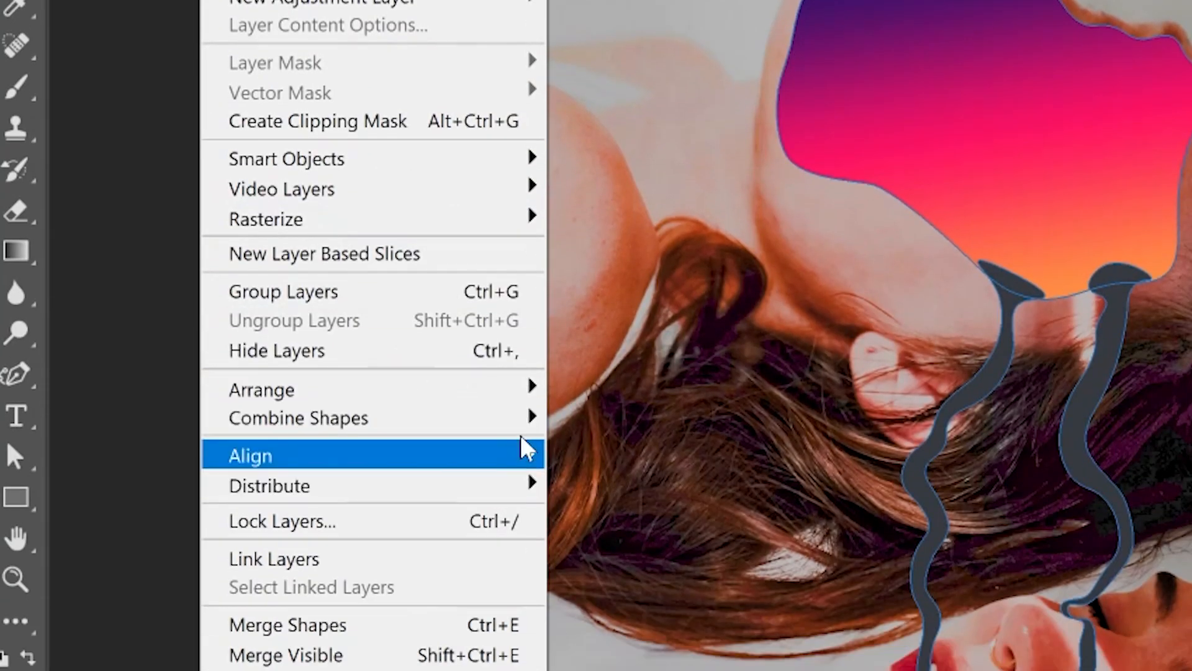
mouse_move(532, 418)
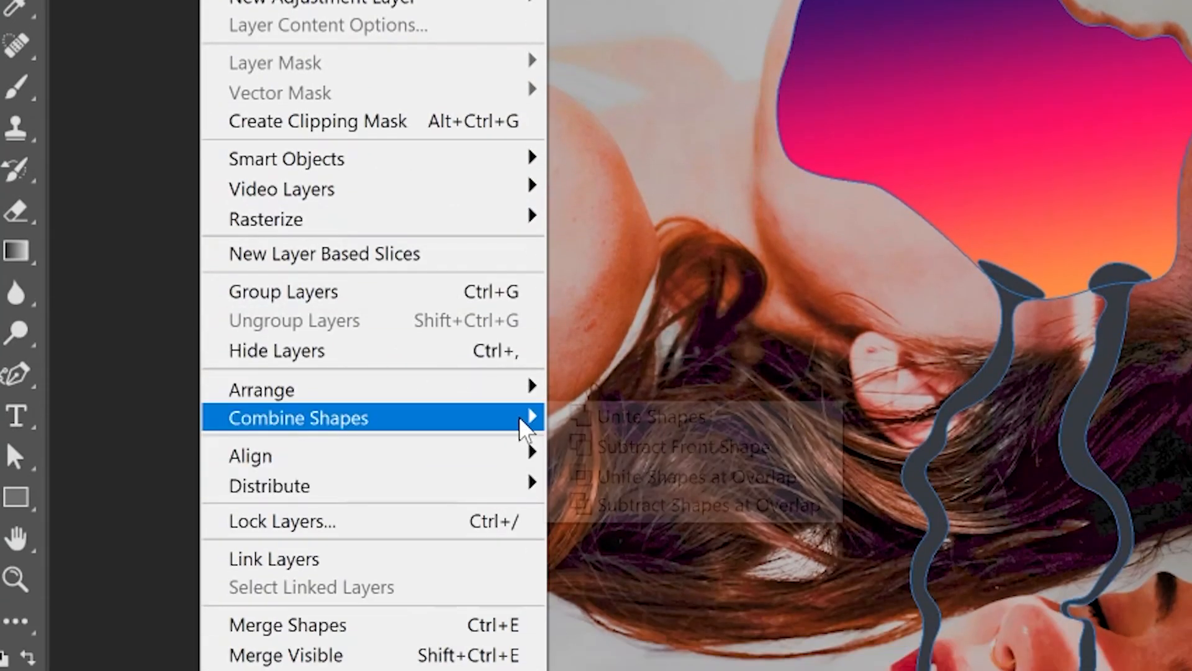
click(596, 418)
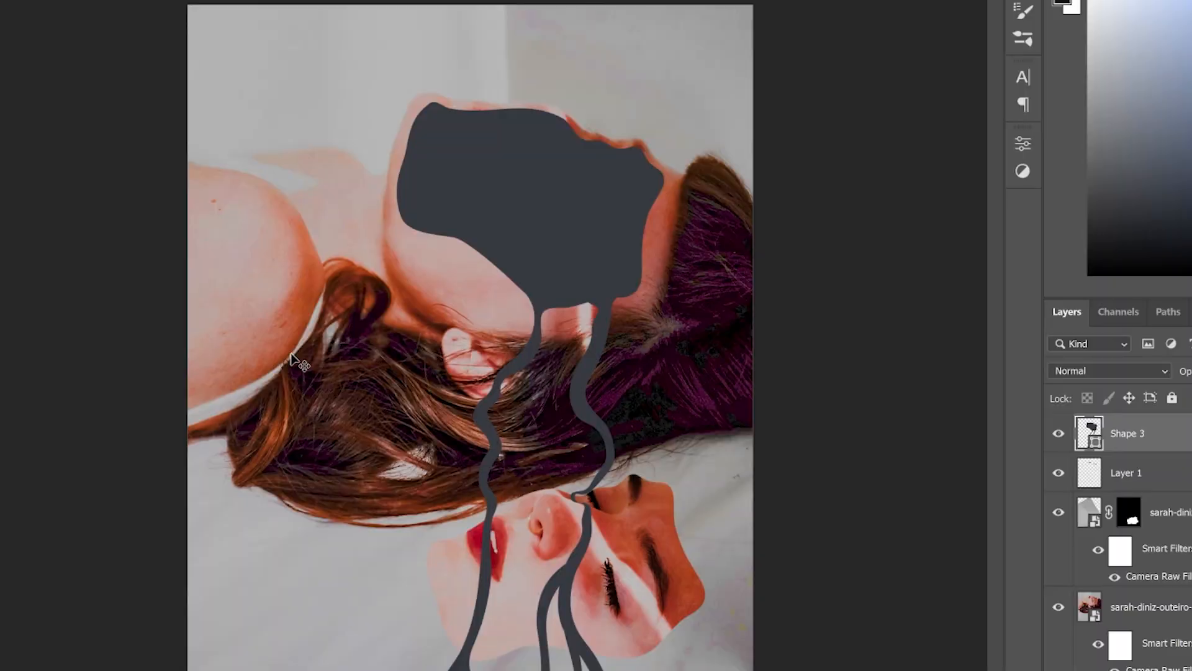
Fill the united shape with the recent orange-pink-purple linear gradient at an angle of 119°
click(211, 29)
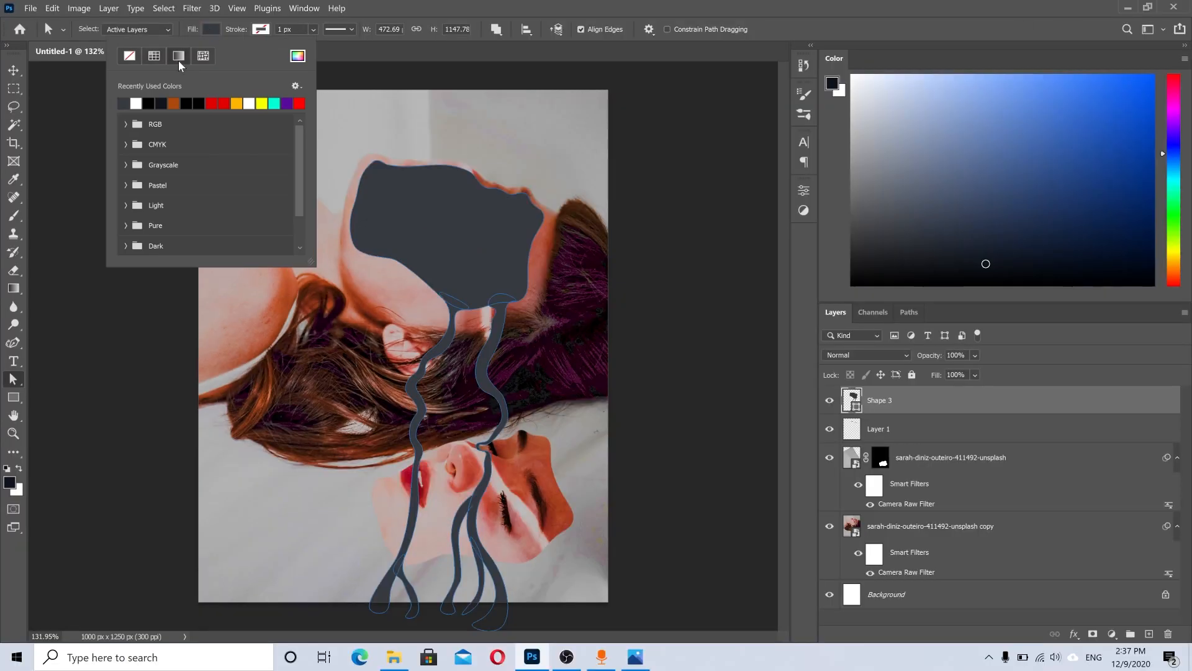
click(179, 59)
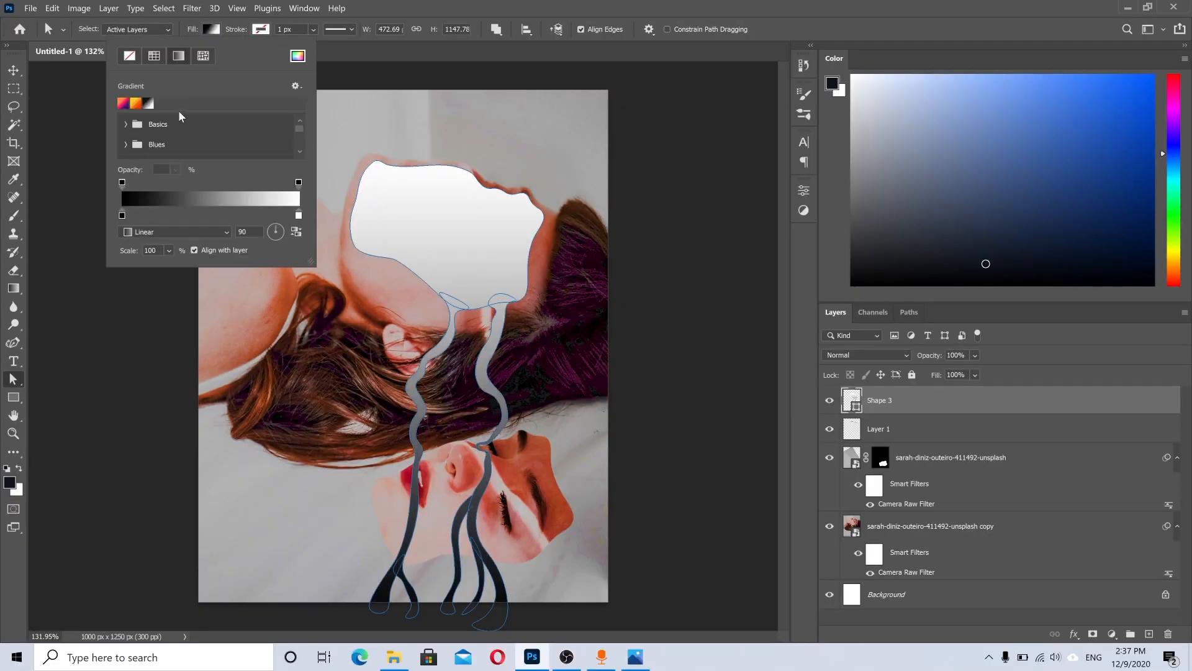
click(128, 109)
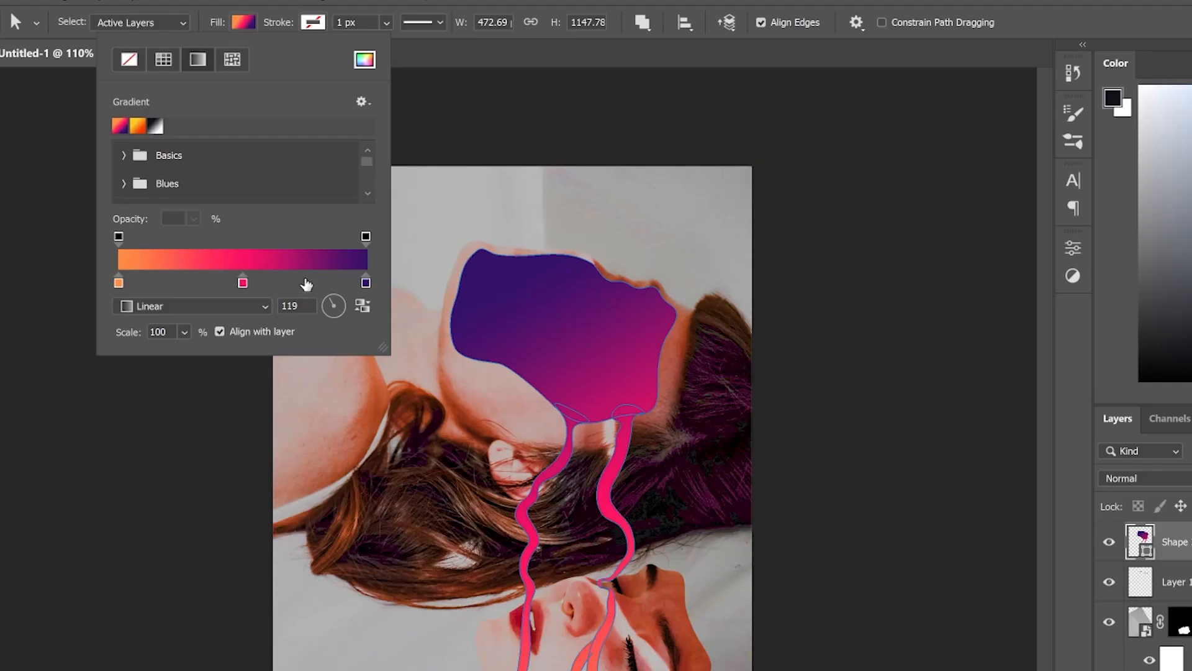
Add a color stop between the gradient's pink and purple stops and set it to orange
click(304, 283)
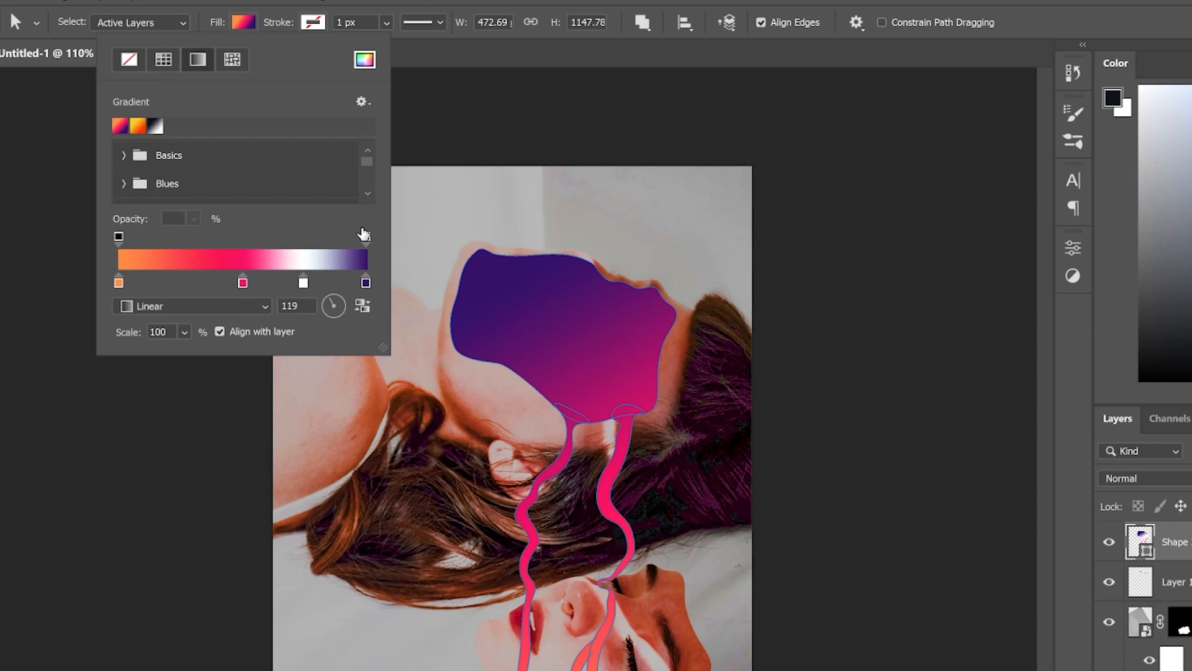
double_click(303, 284)
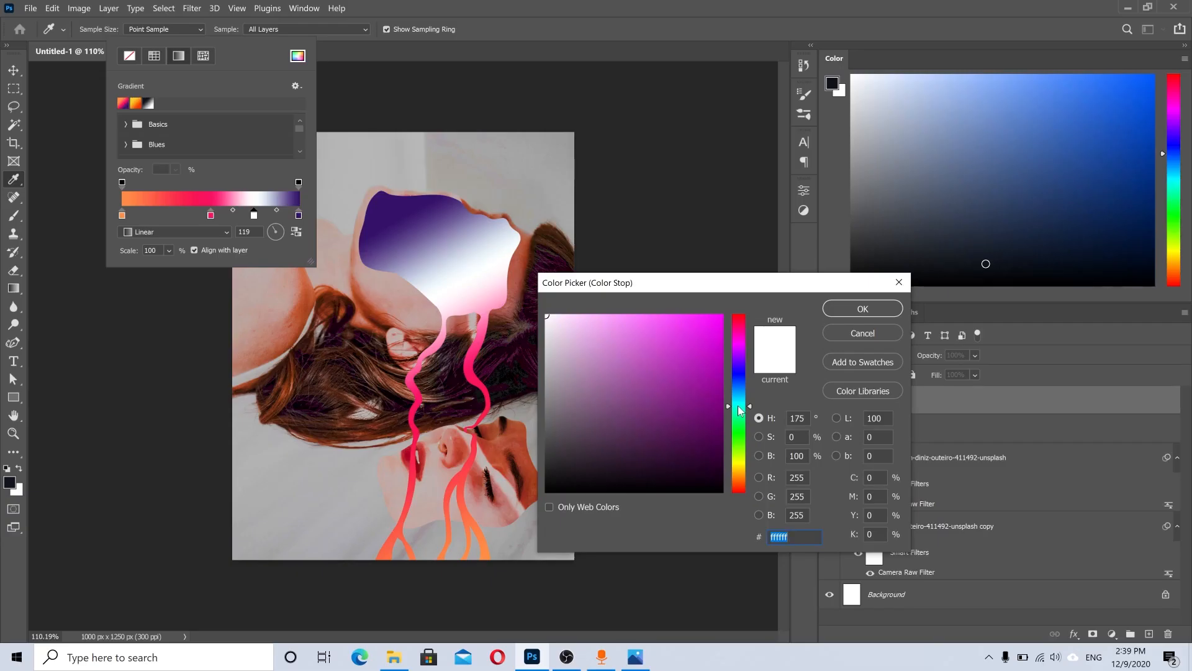
text(00ffea)
drag(740, 336, 740, 483)
click(863, 309)
Add a color stop between the gradient's first orange and pink stops and set it to green 00ff42
click(205, 217)
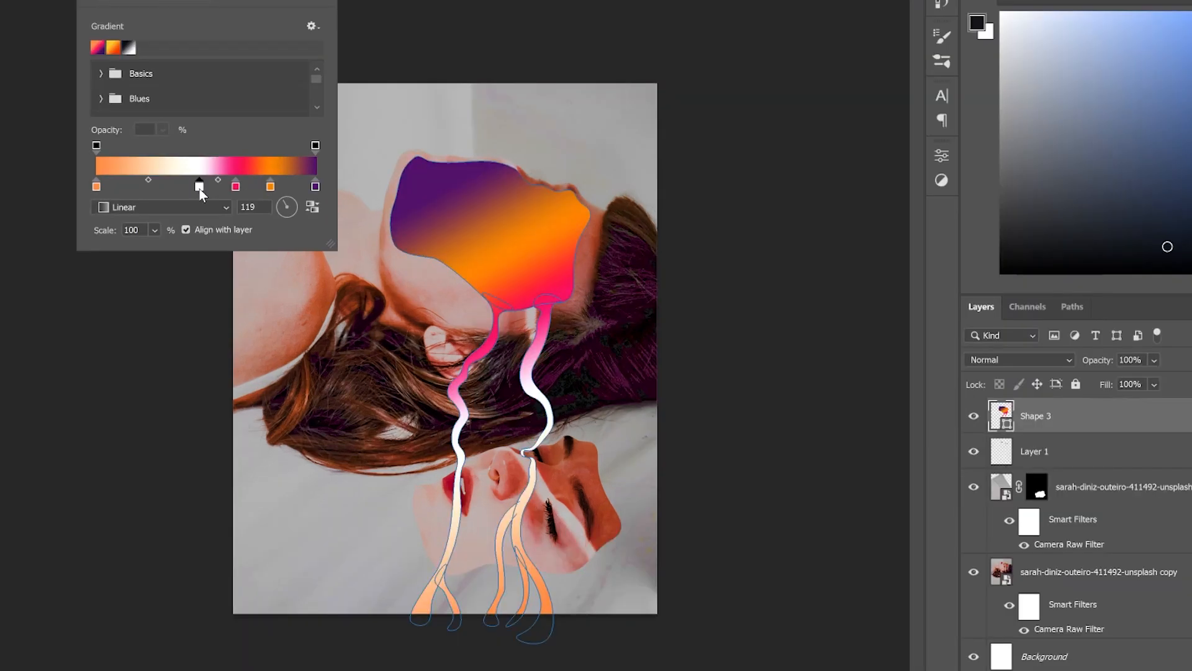
double_click(198, 187)
drag(863, 443, 842, 310)
click(858, 446)
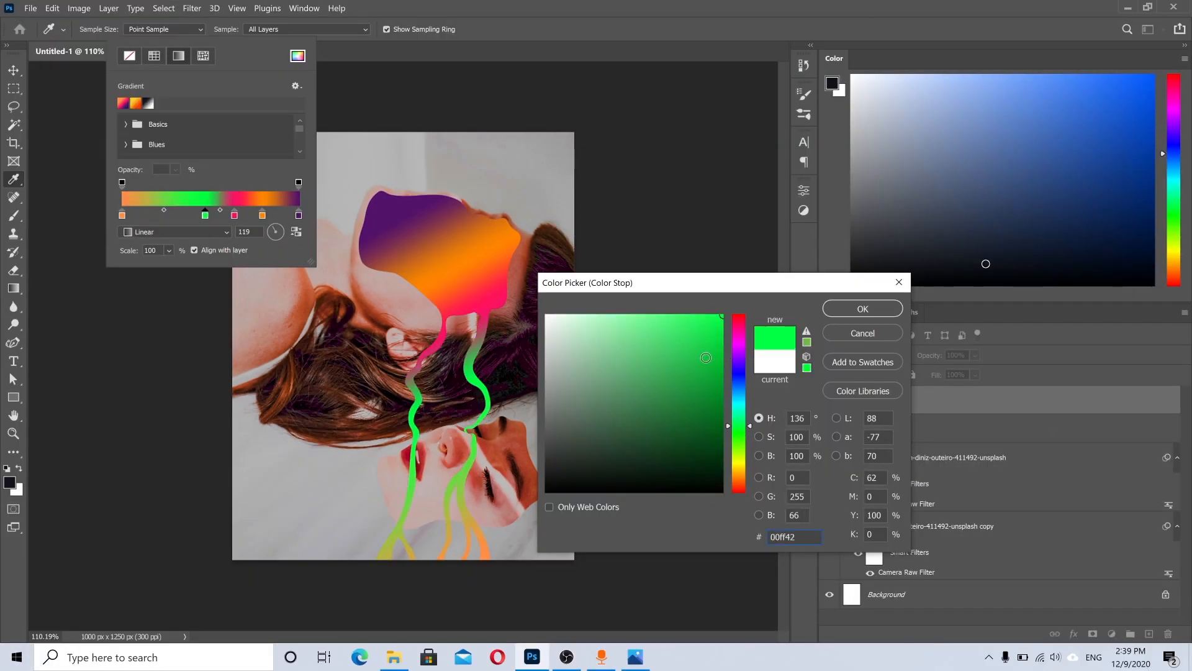
click(862, 308)
Add a color stop between the gradient's first orange and green stops and set it to purple
click(175, 215)
double_click(175, 215)
text(1800ff)
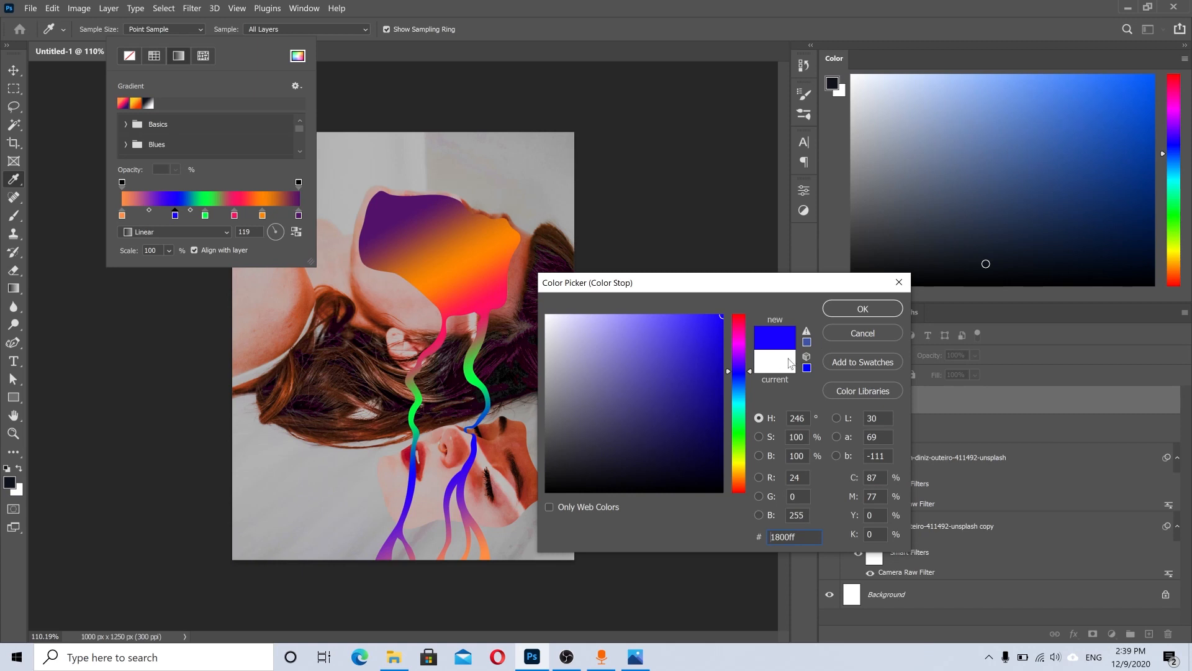
click(739, 348)
click(716, 346)
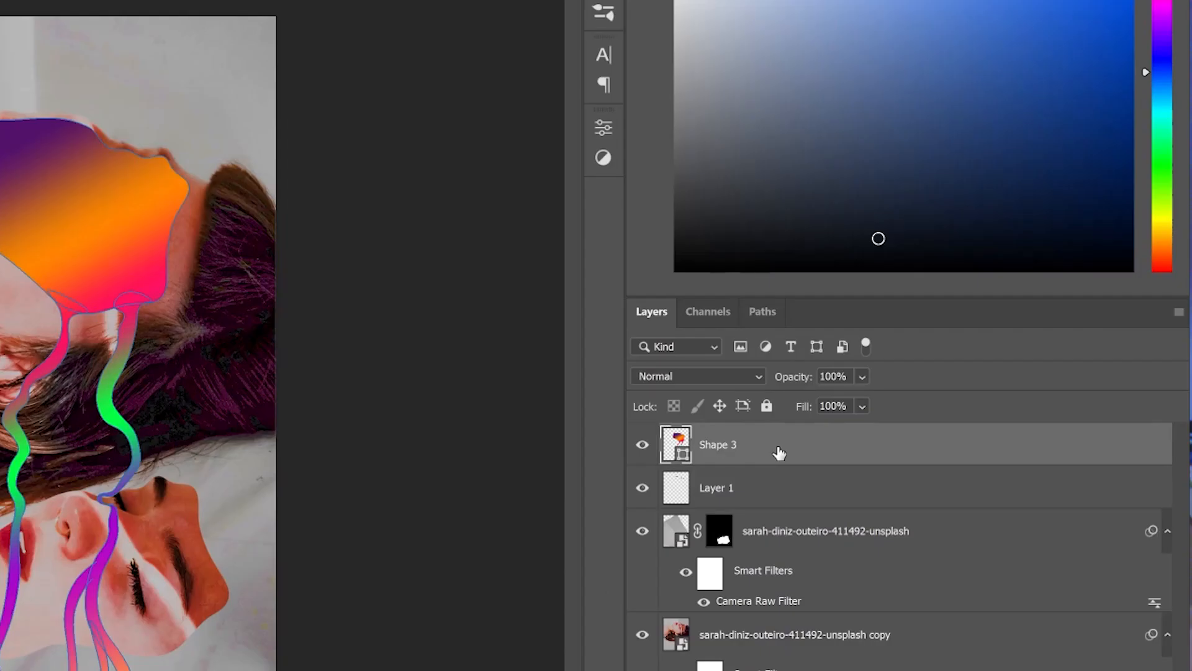
Convert Shape 3 to a smart object and add a white layer mask to it
right_click(920, 402)
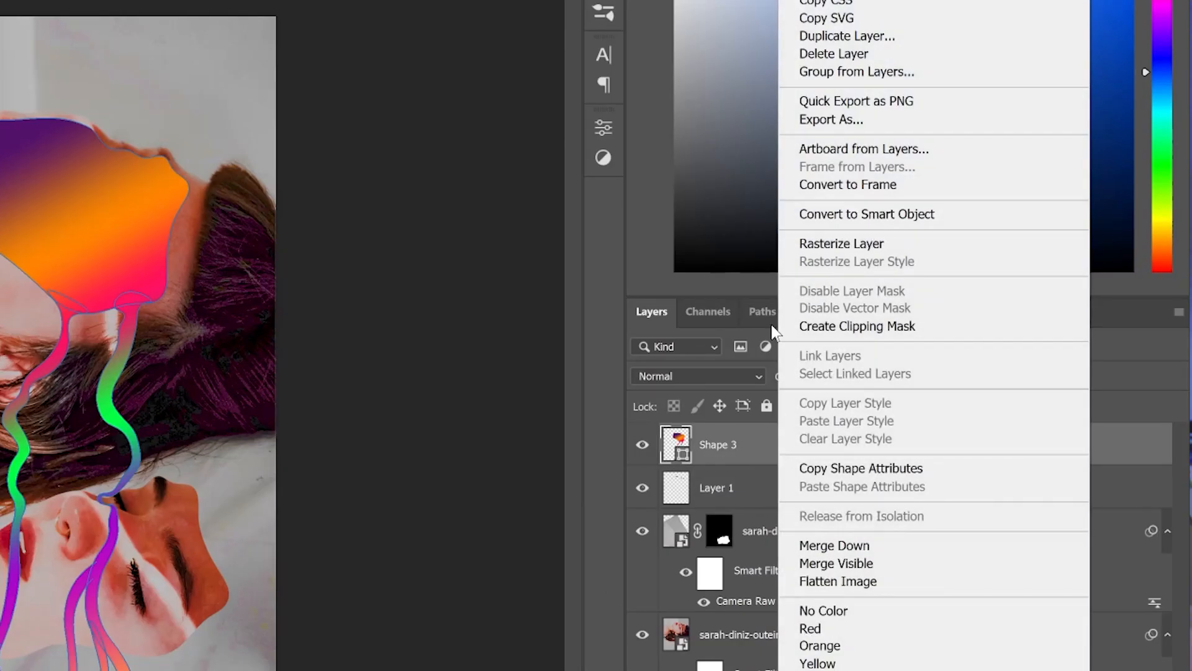
click(807, 217)
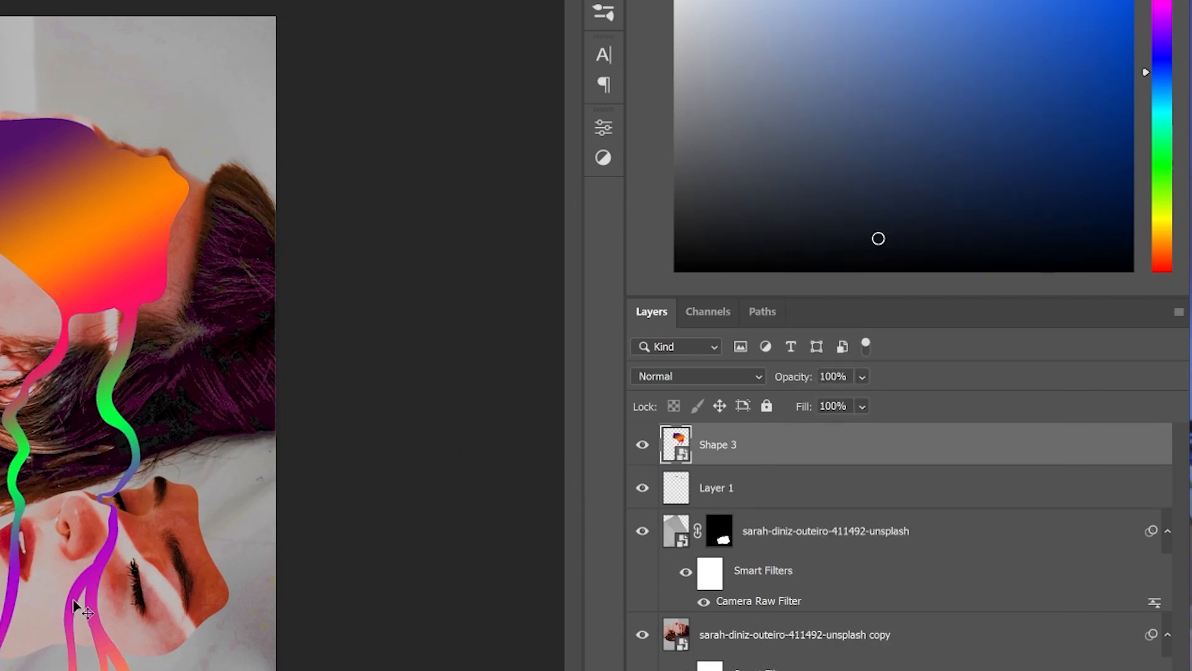
key(ctrl+plus)
click(1018, 589)
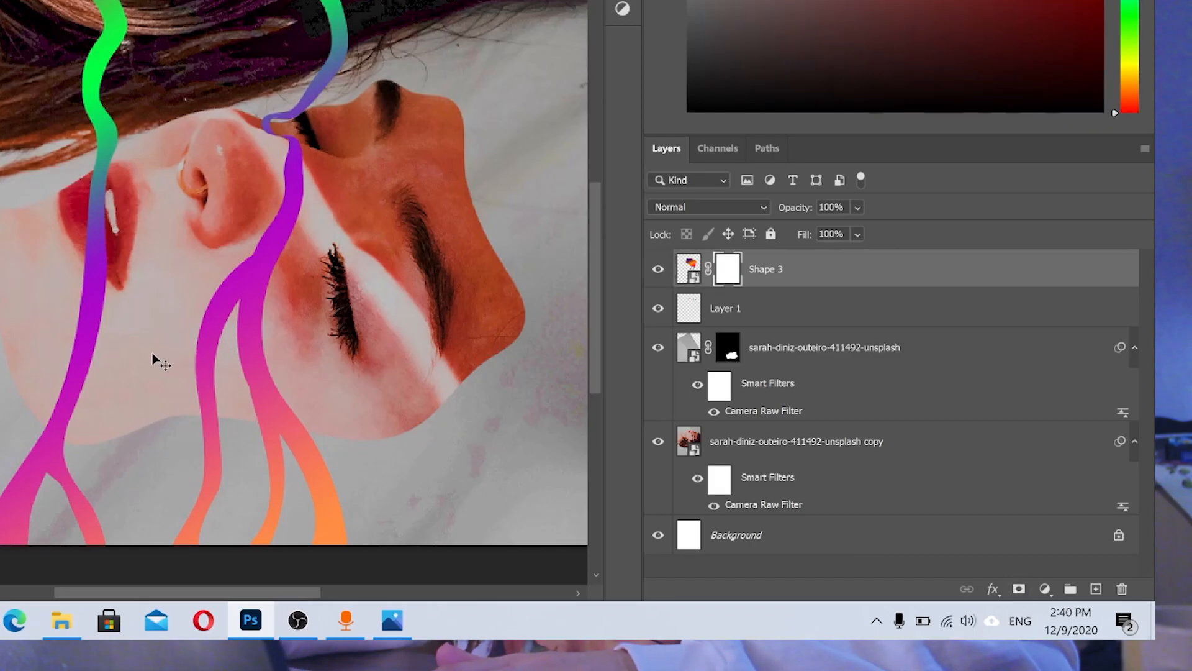
Hide the stream running from the lips down over the face cutout by painting Shape 3's mask with a 0% hardness brush
key(b)
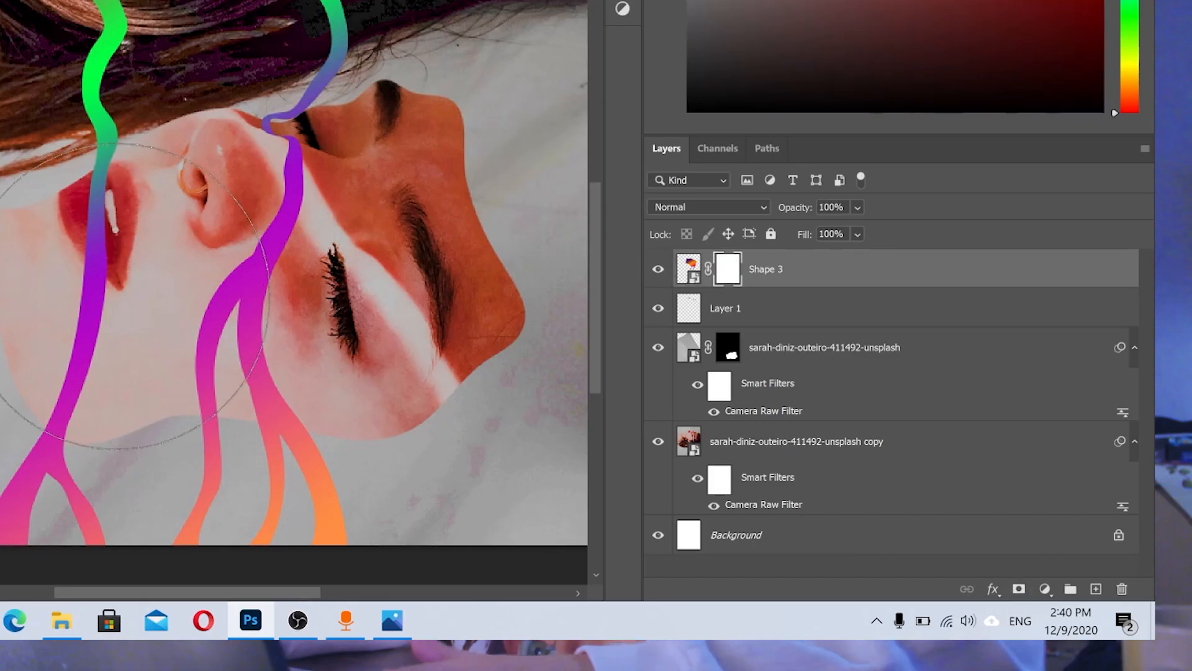
drag(538, 338, 285, 326)
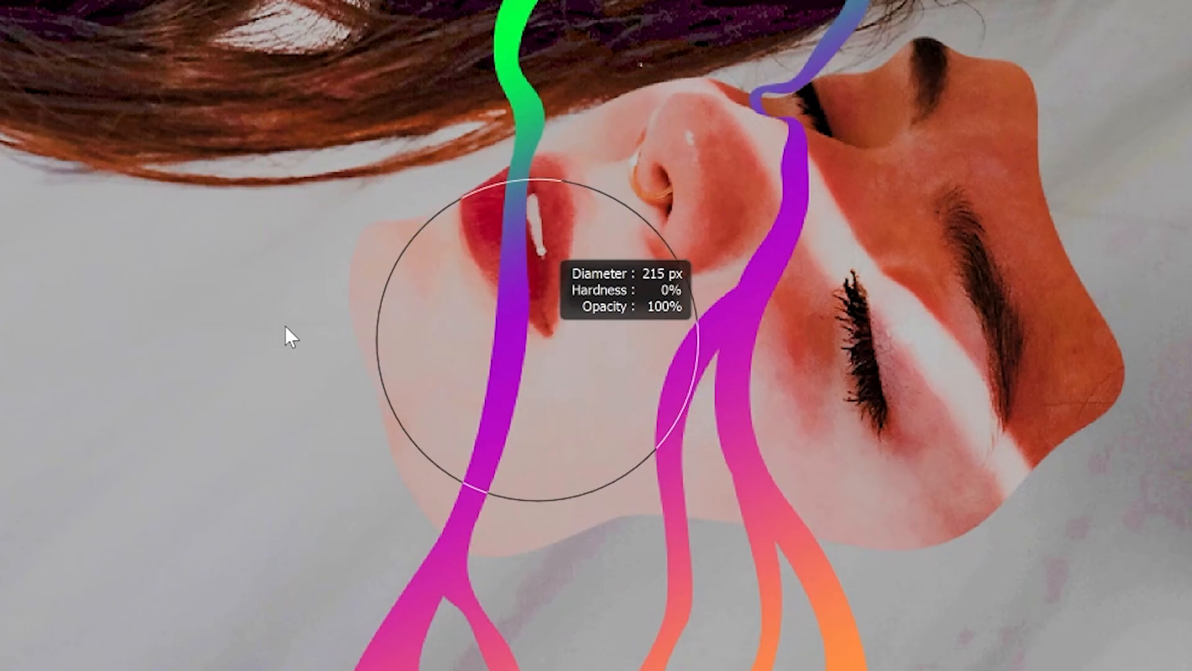
mouse_move(504, 349)
mouse_down()
mouse_move(319, 325)
mouse_move(462, 327)
mouse_up()
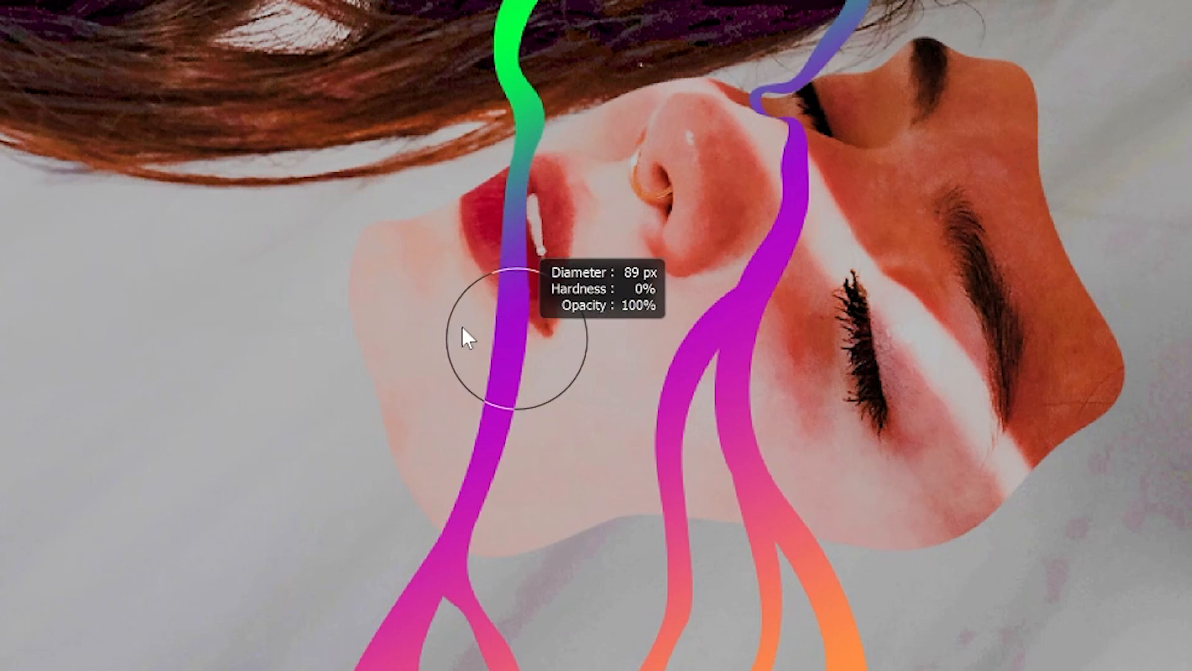
drag(514, 261, 503, 428)
scroll(471, 367, up, 3)
mouse_move(559, 400)
mouse_down()
mouse_move(491, 387)
mouse_move(526, 427)
mouse_move(495, 483)
mouse_move(509, 597)
mouse_move(467, 588)
mouse_up()
drag(541, 597, 590, 243)
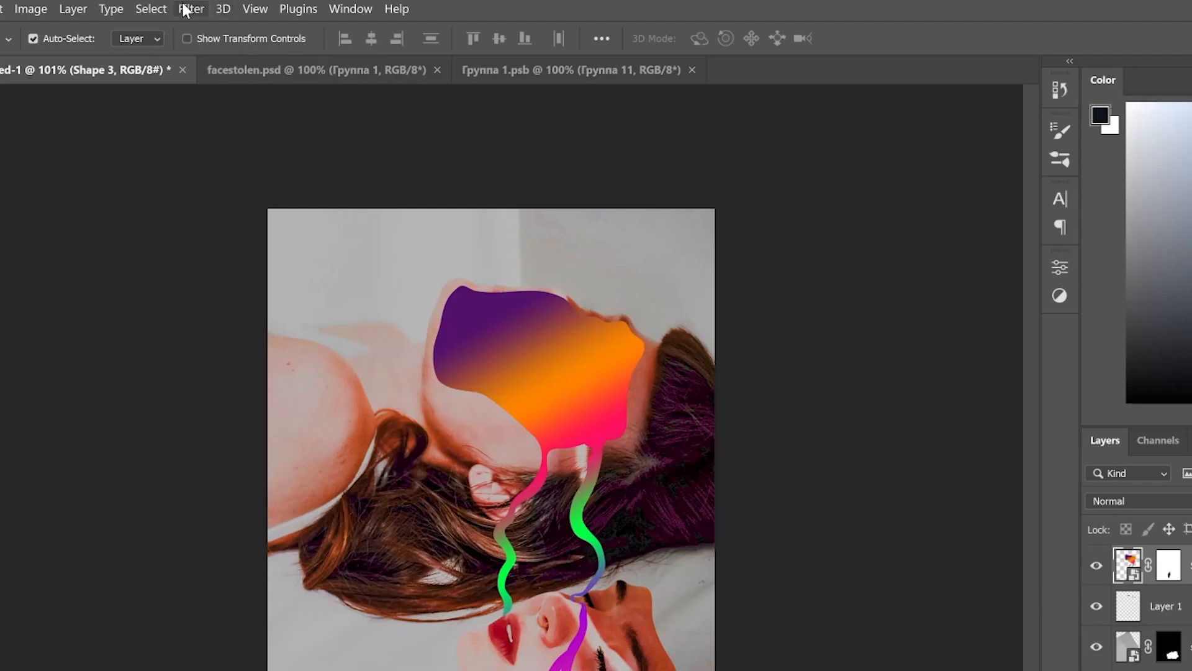
Apply an Add Noise filter to Shape 3 with an amount of 10% and uniform distribution
click(192, 9)
mouse_move(398, 288)
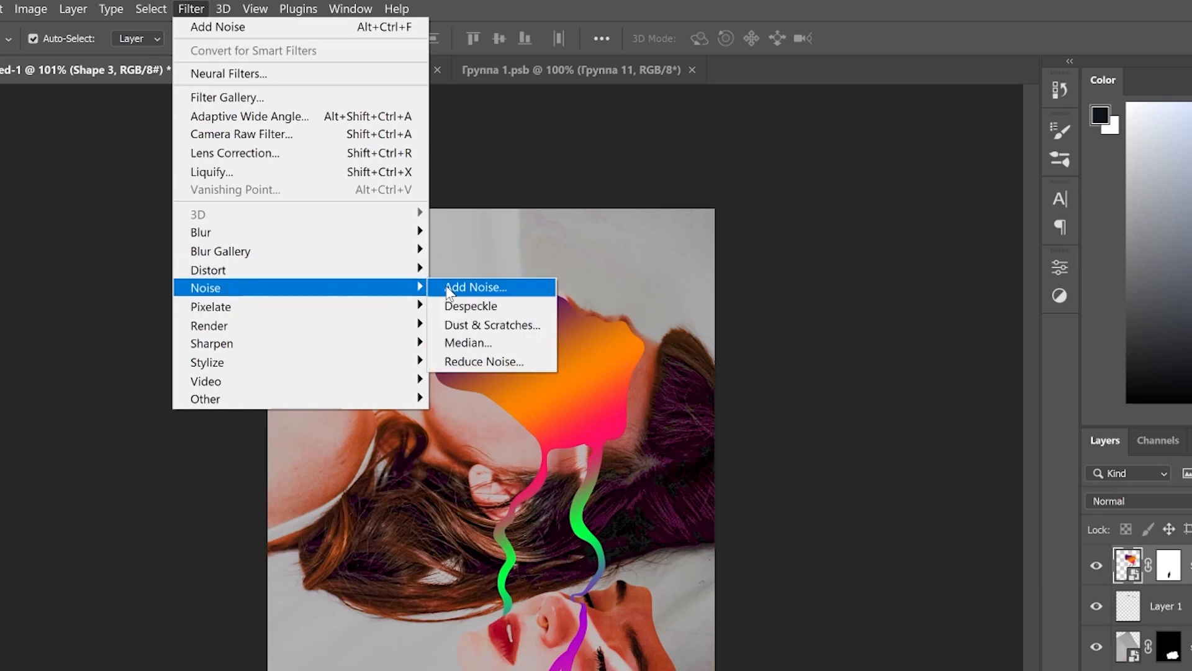
click(448, 288)
text(10)
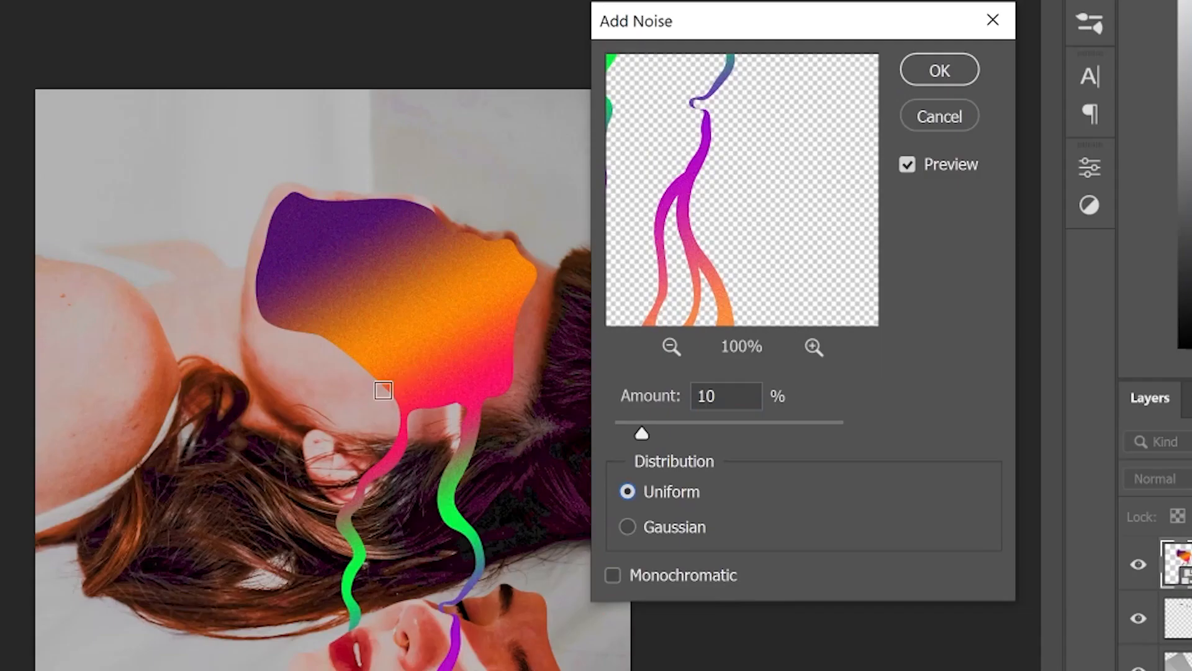
key(ctrl)
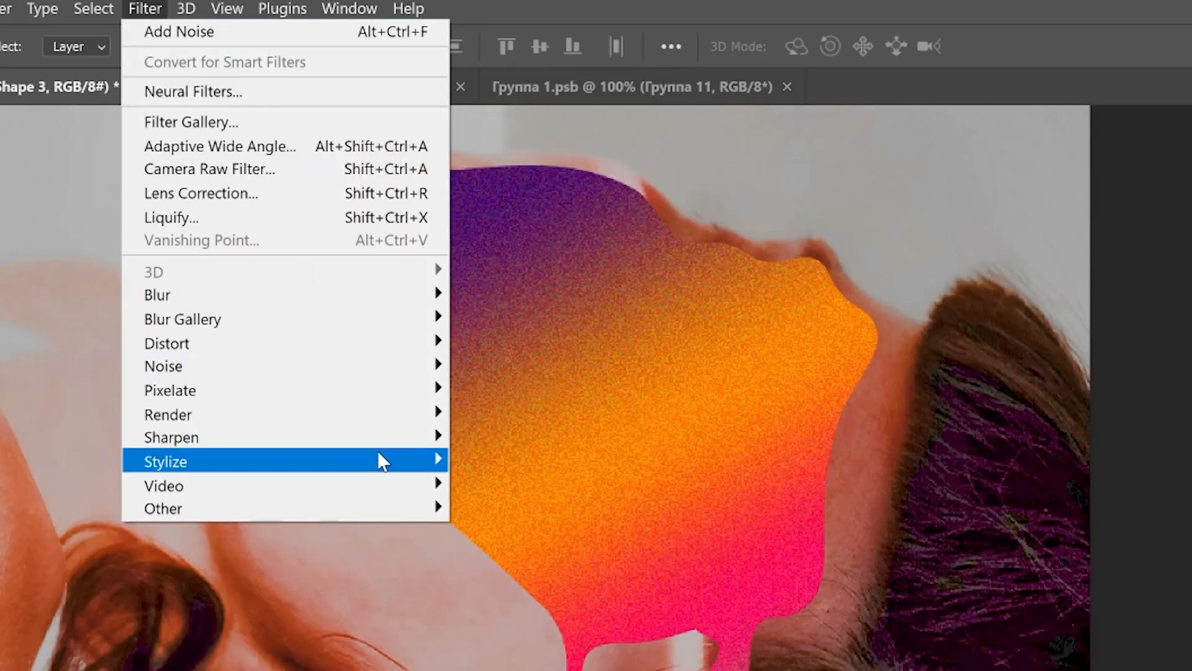
Apply an Oil Paint filter to Shape 3 with stylization 10.0, cleanliness 2.3 and bristle detail 1.9
mouse_move(378, 459)
click(501, 555)
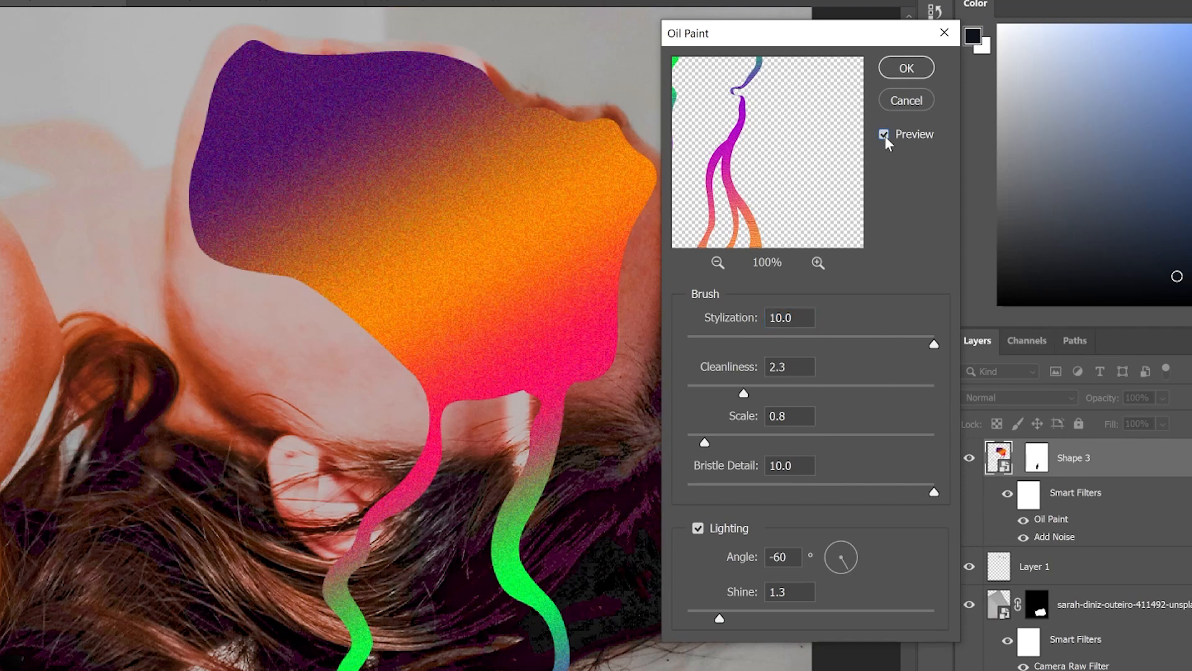
click(735, 486)
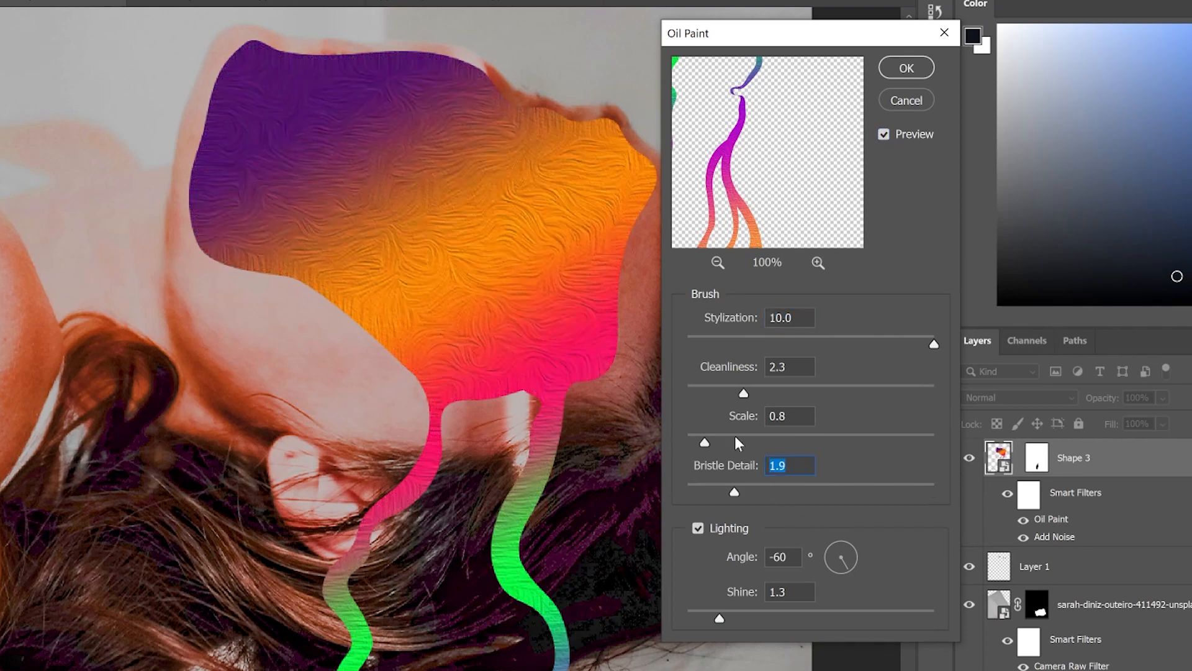
click(737, 437)
key(Return)
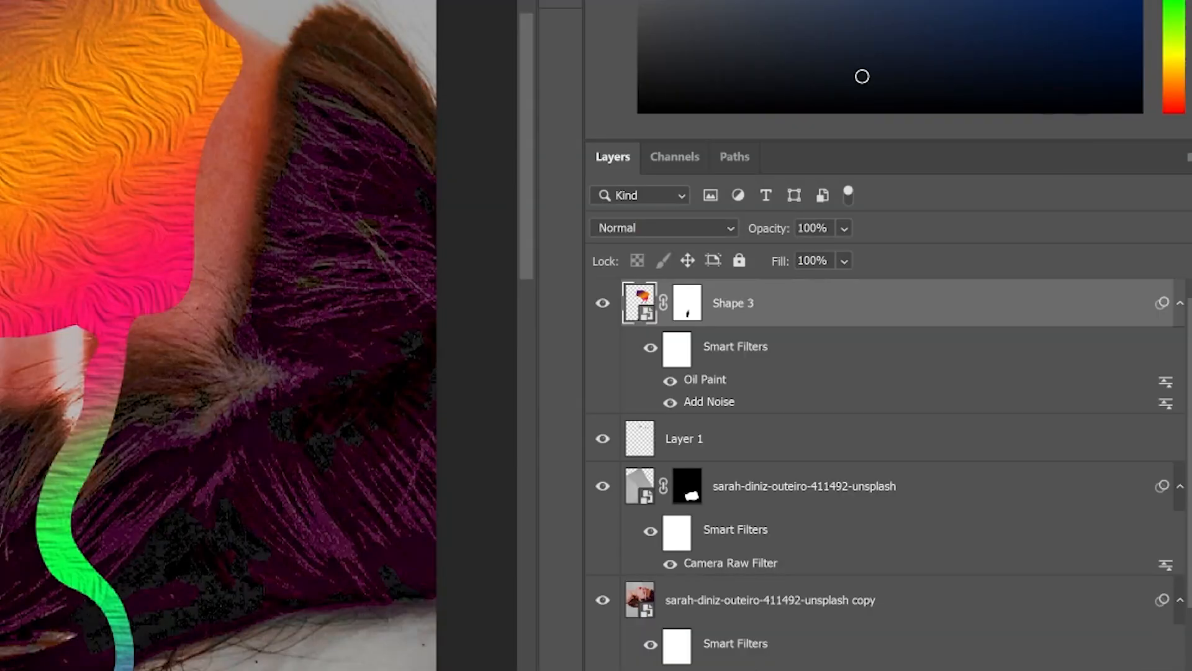
Create a new layer above Shape 3 and clip it to Shape 3
key(ctrl+shift+alt+n)
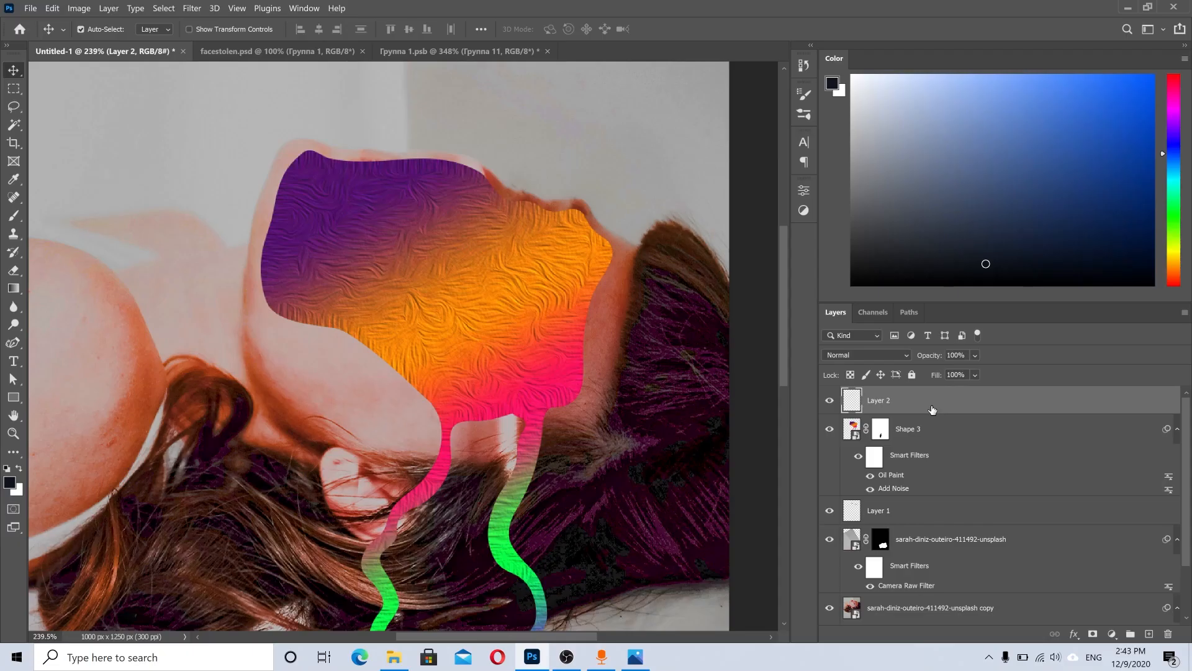
right_click(936, 402)
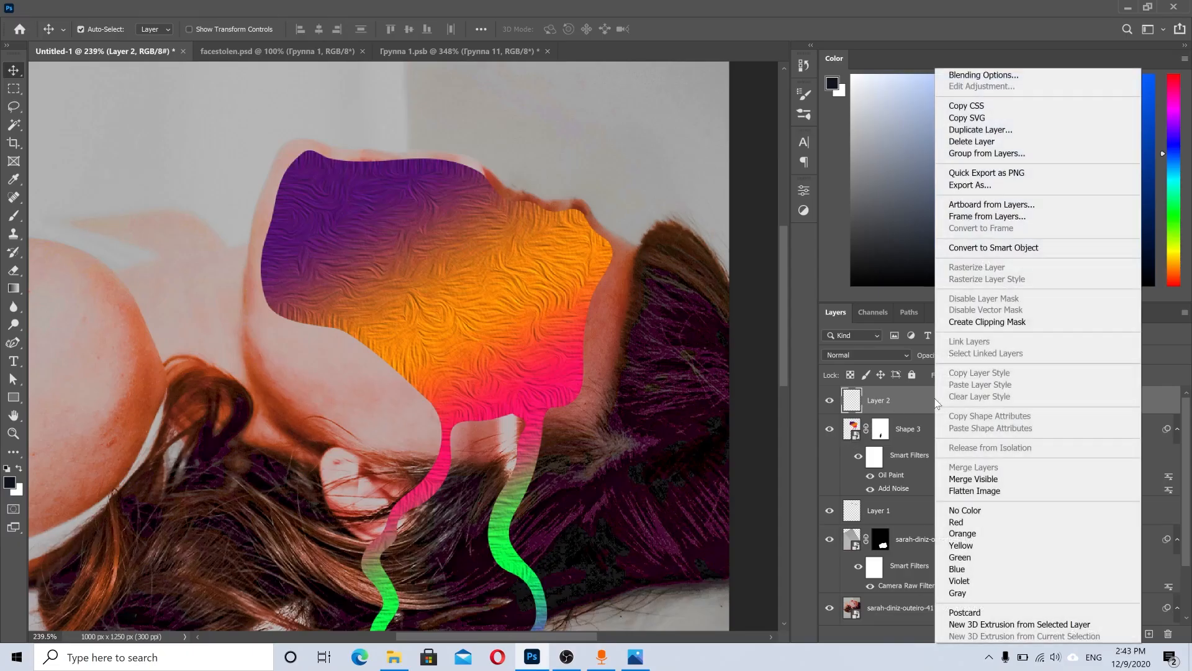
click(972, 324)
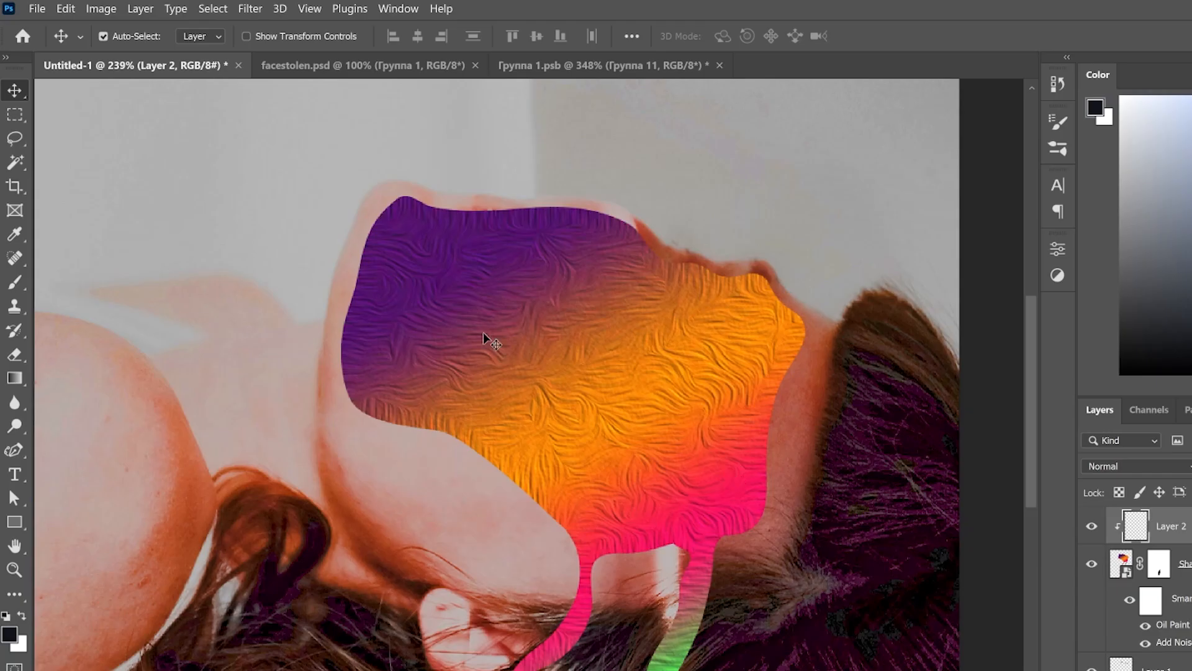
Shade the inner edges of the gradient face opening on the clipped layer with a soft black brush at 20% flow
key(b)
drag(376, 239, 399, 245)
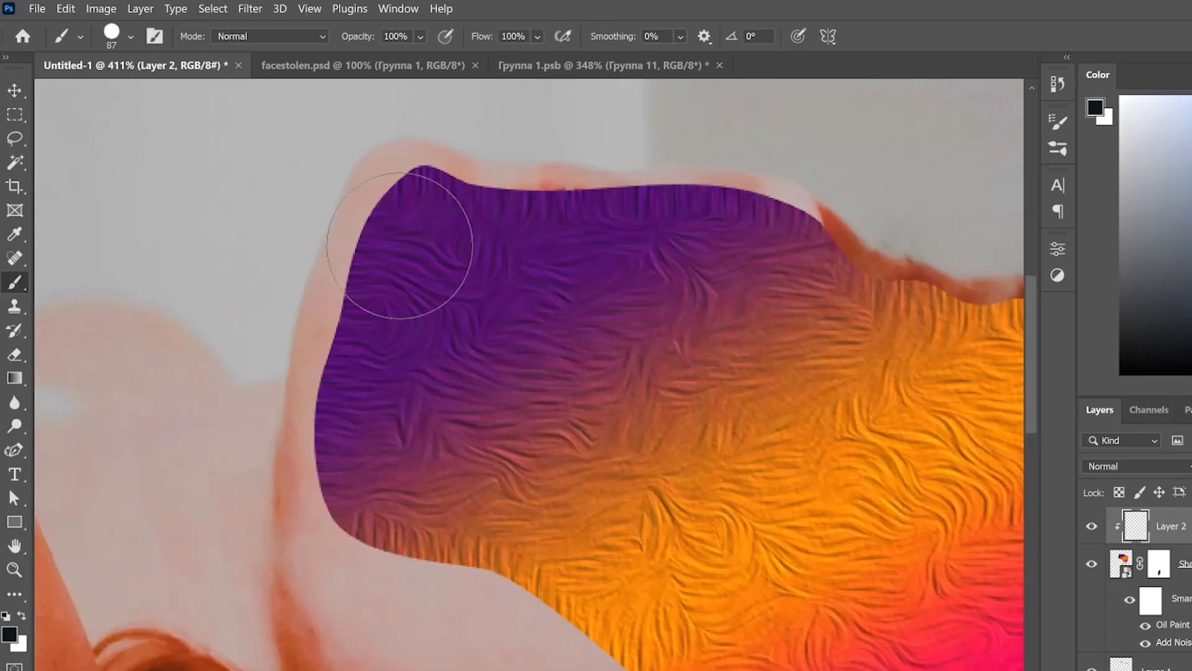
key(shift+2)
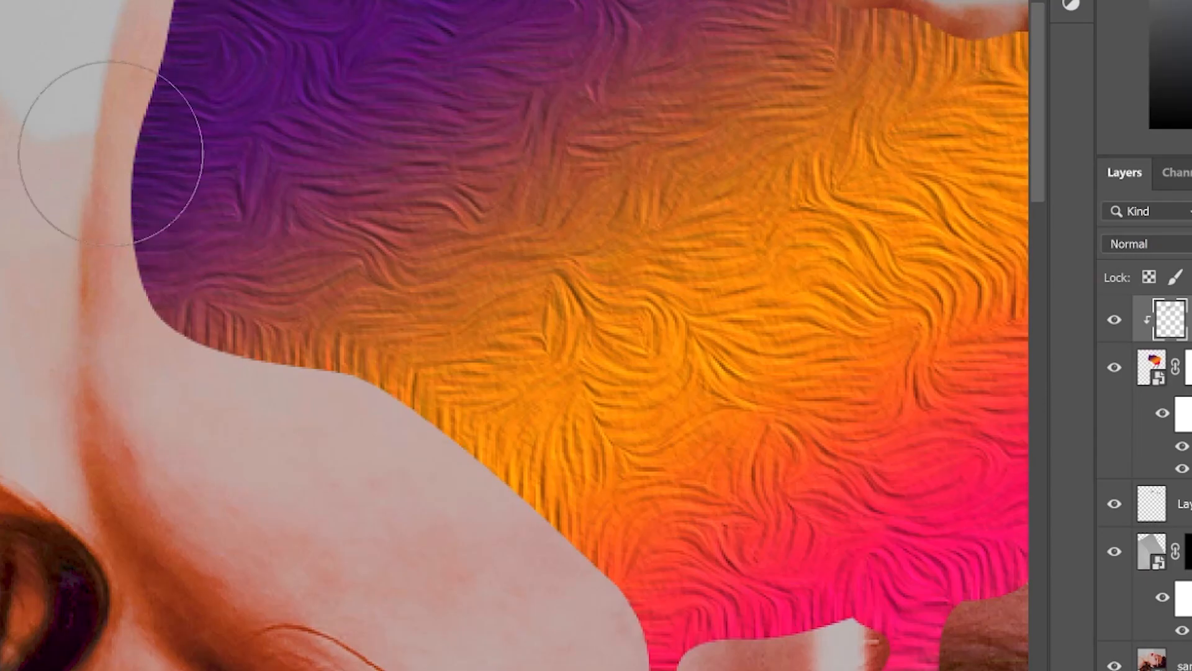
drag(377, 448, 68, 315)
drag(614, 272, 586, 266)
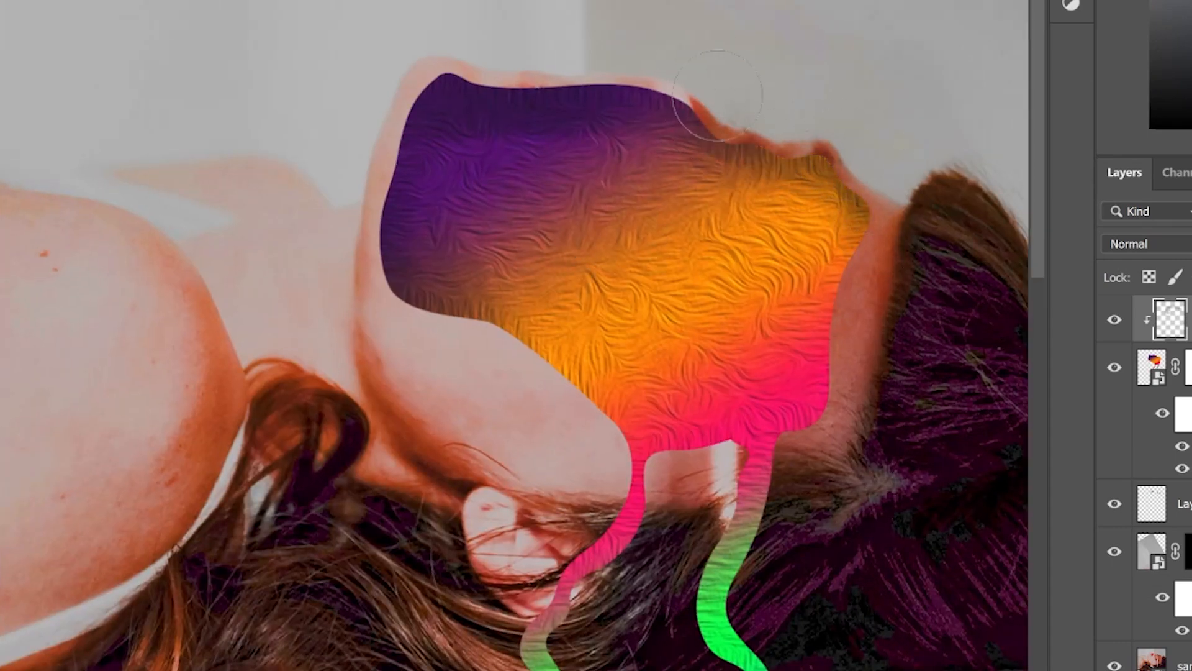
mouse_move(591, 387)
mouse_down()
mouse_move(431, 293)
mouse_move(587, 426)
mouse_up()
mouse_move(532, 373)
mouse_down()
mouse_move(404, 261)
mouse_move(456, 103)
mouse_move(655, 73)
mouse_move(764, 137)
mouse_move(866, 240)
mouse_move(892, 343)
mouse_move(864, 367)
mouse_up()
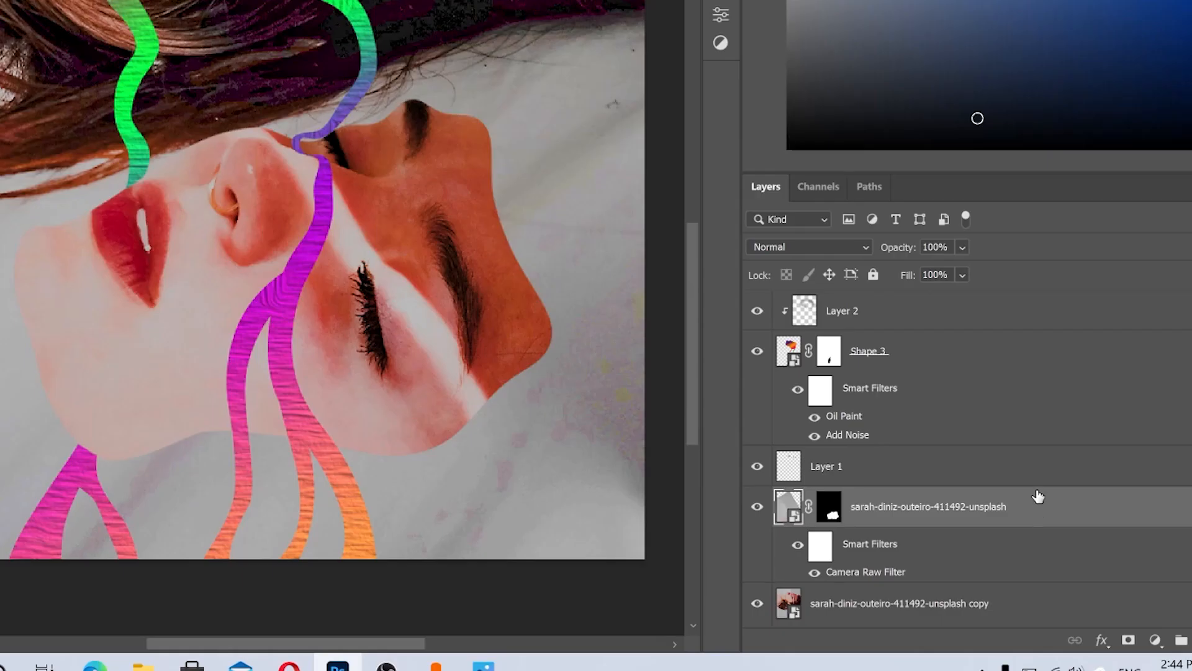
Duplicate the cut-out face layer and select the original beneath the copy
key(ctrl+j)
scroll(1189, 534, down, 2)
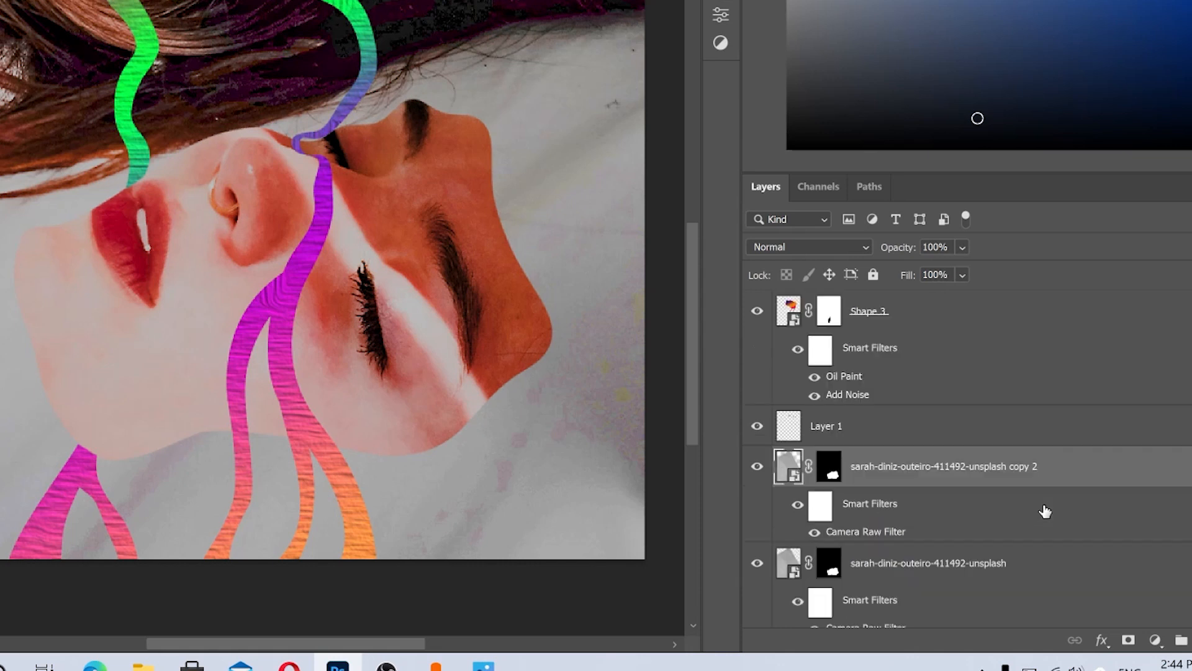
click(1042, 452)
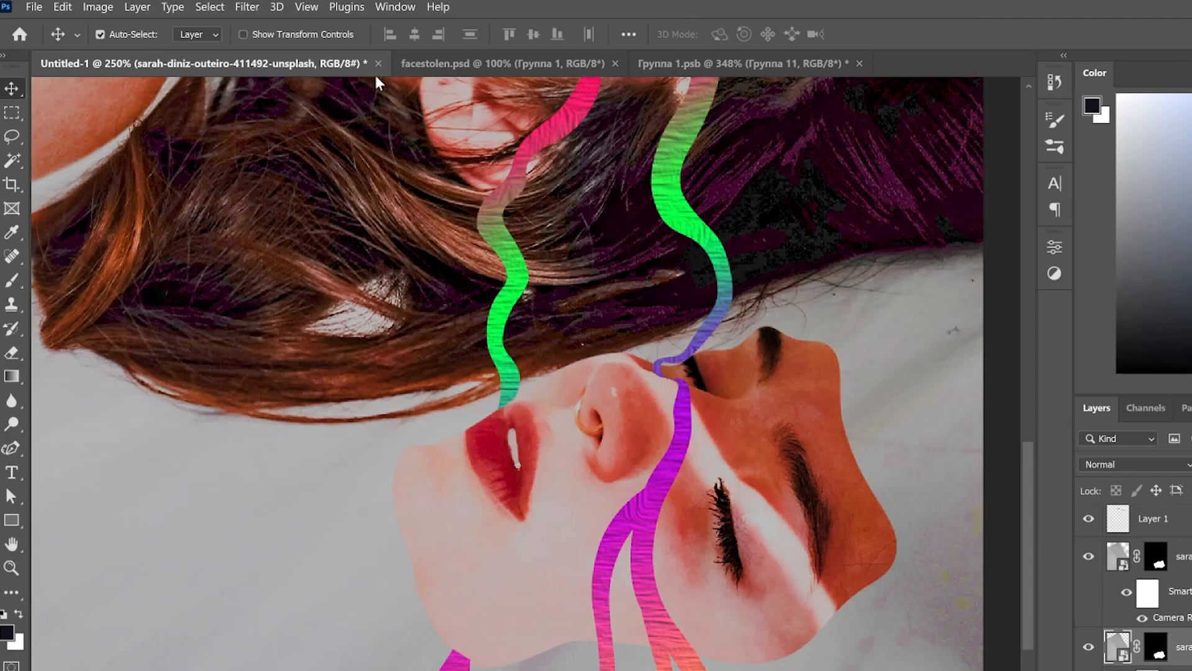
Darken the lower face layer with brightness -47 and contrast 100, and offset it slightly downward as a thickness edge
click(98, 7)
mouse_move(169, 49)
click(306, 46)
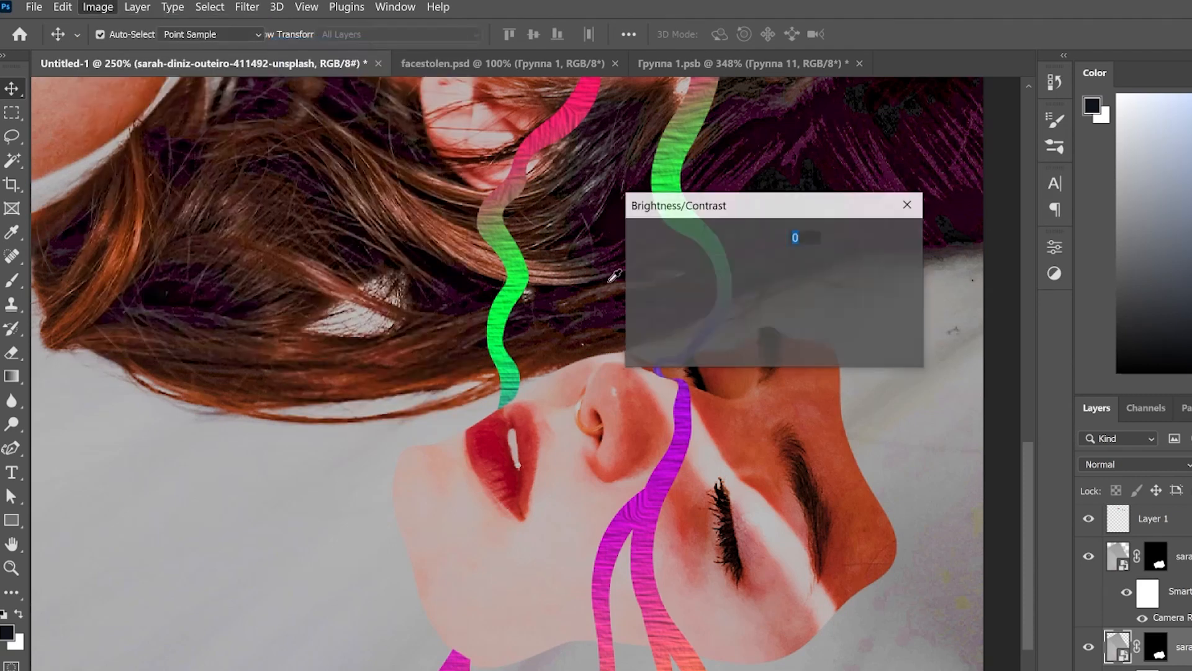
drag(731, 260, 693, 258)
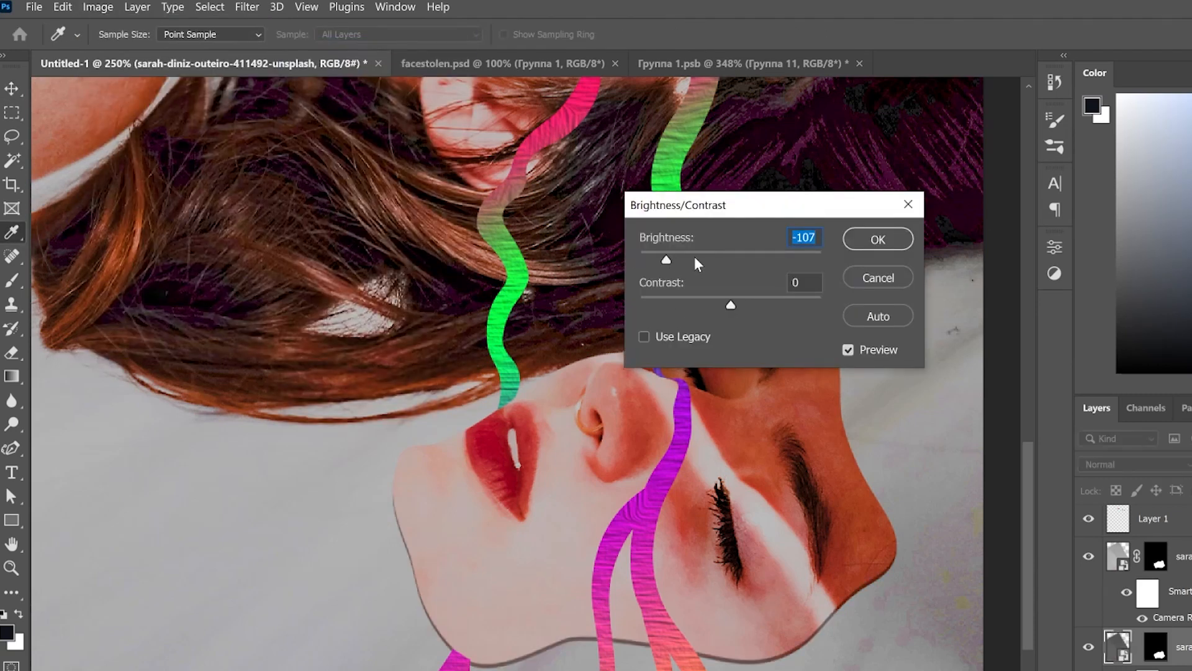
drag(817, 307, 825, 305)
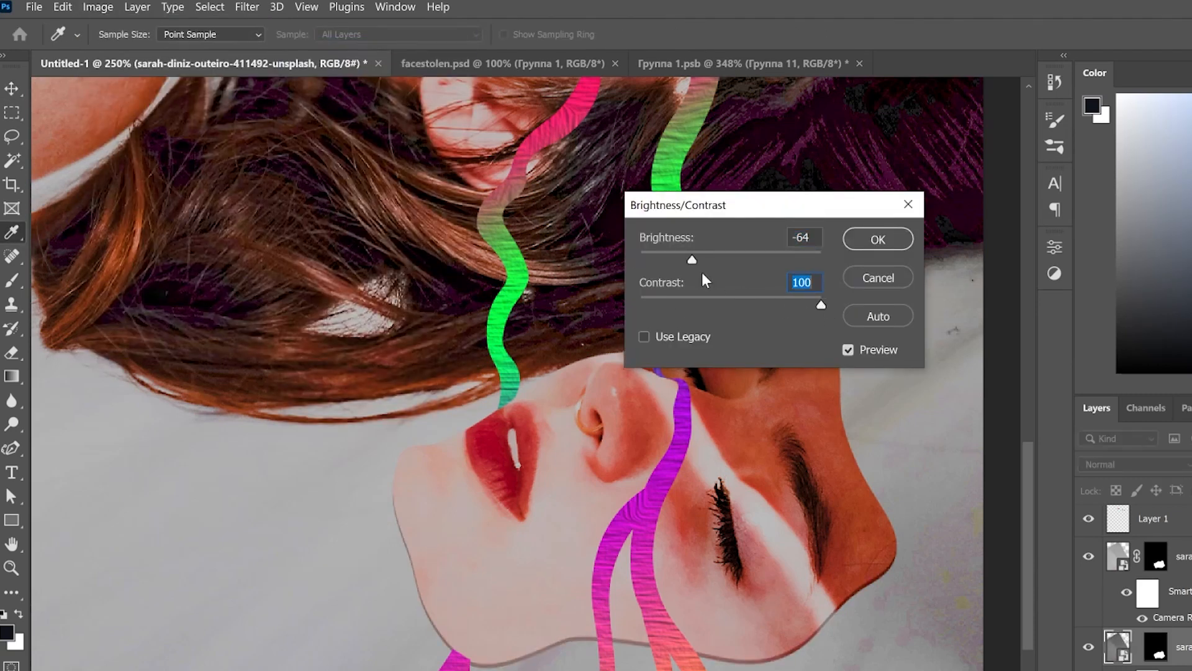
drag(692, 259, 703, 261)
click(702, 260)
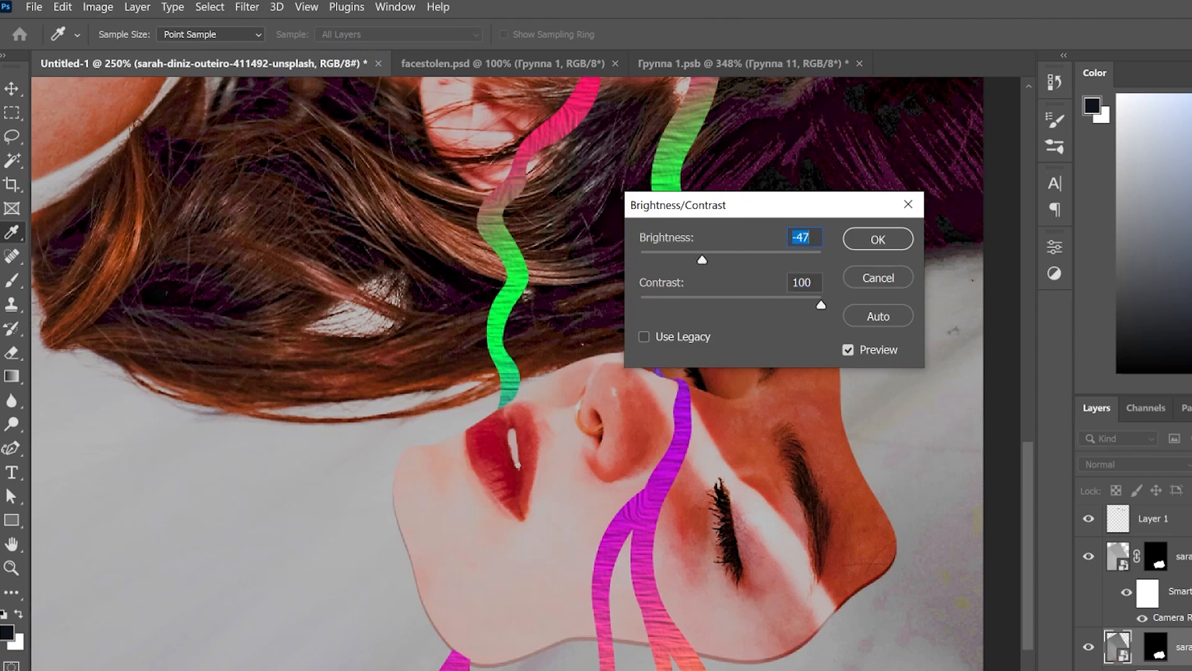
click(878, 238)
key(v)
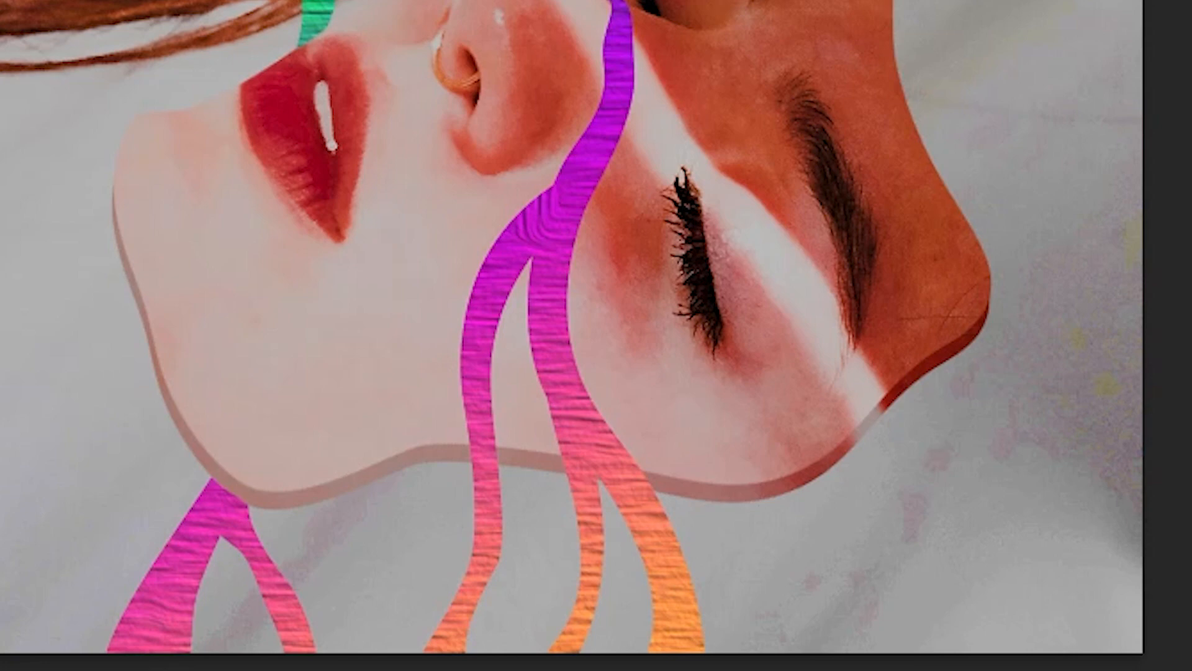
Add a new layer beneath both face layers and paint a soft black shadow around the cutout's lower edge
click(1149, 633)
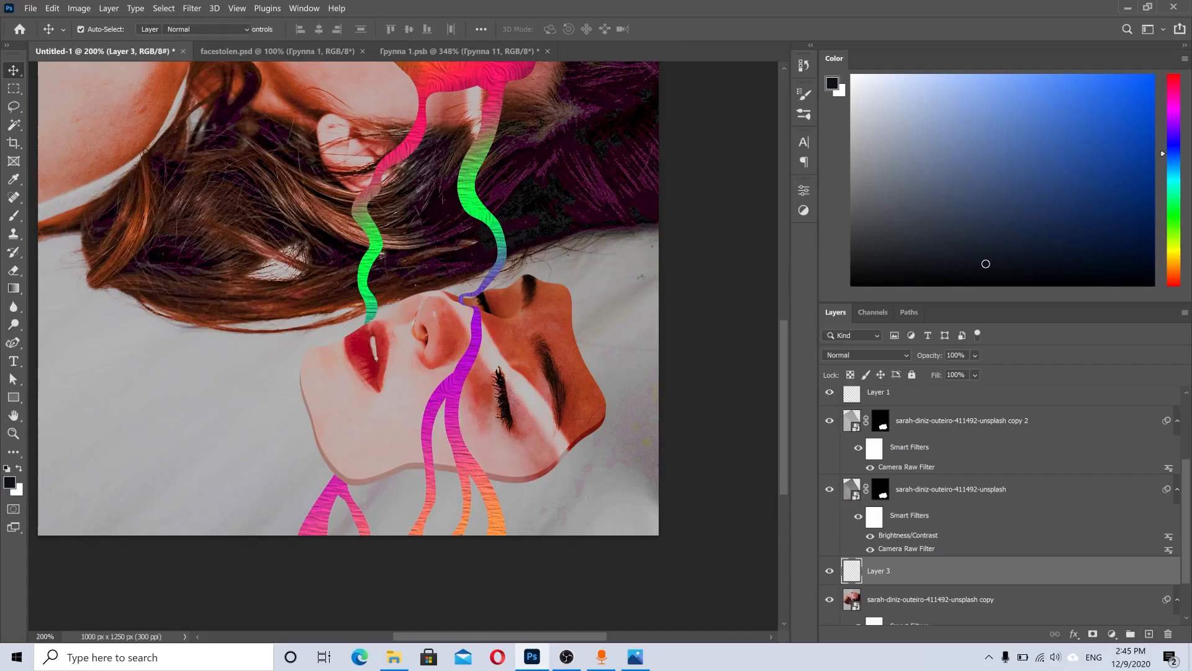
key(b)
drag(787, 438, 870, 473)
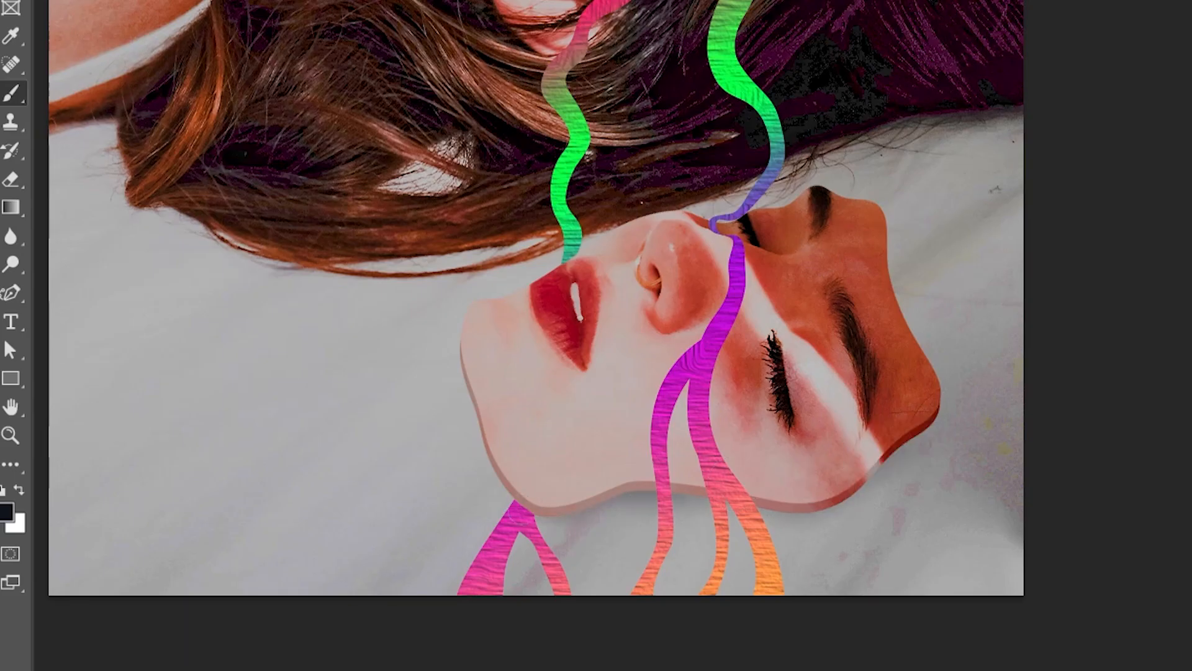
drag(602, 504, 540, 514)
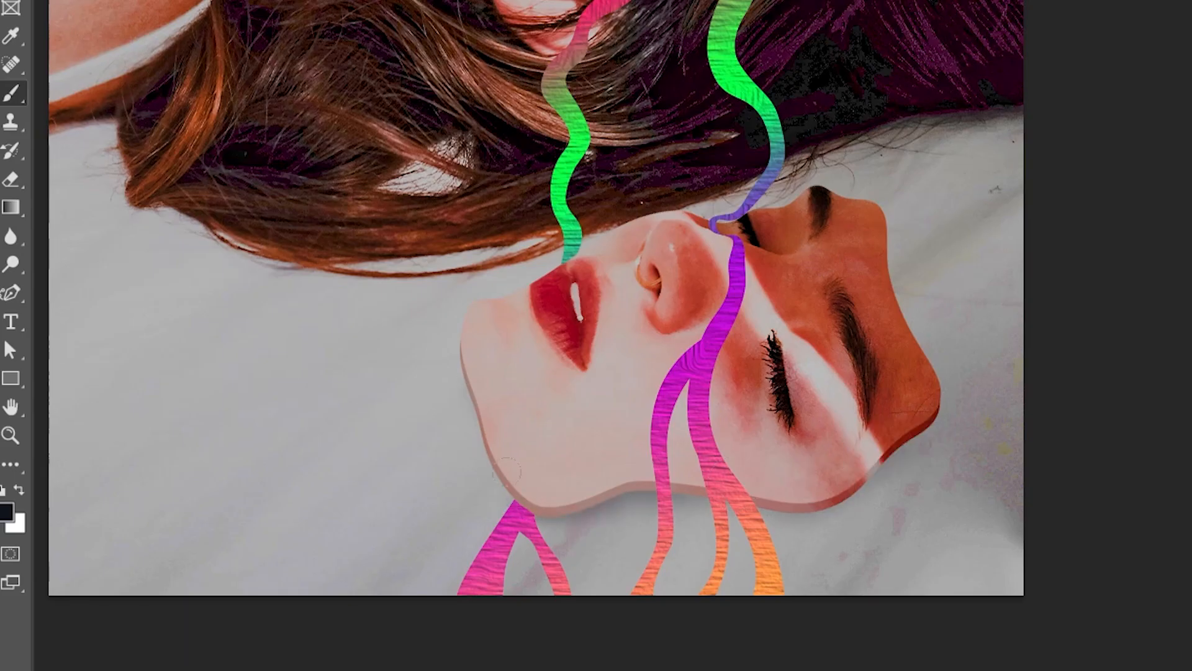
drag(892, 245, 936, 376)
Paint soft dark shading over the green bend of the right-hand stream on a layer clipped to Shape 3
key(ctrl+0)
drag(729, 495, 744, 495)
drag(577, 590, 620, 590)
mouse_move(528, 621)
mouse_down()
mouse_move(705, 409)
mouse_move(742, 459)
mouse_up()
drag(881, 410, 822, 422)
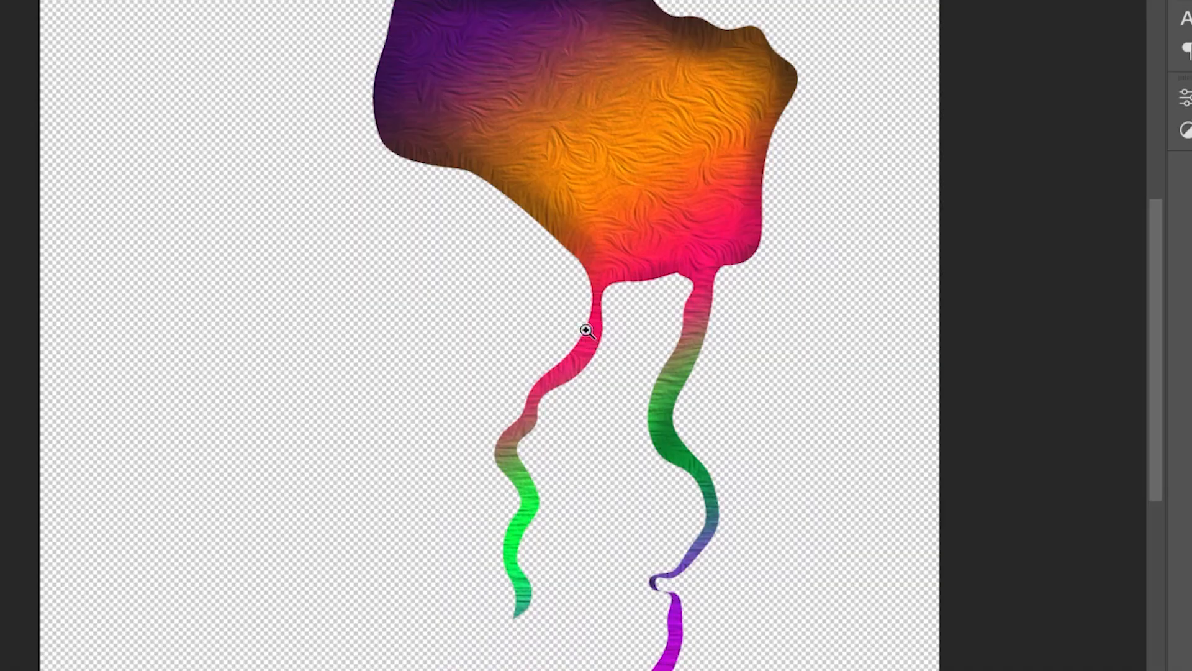
Smooth the edges of the left-hand stream with the Smudge tool on a new top layer
scroll(622, 442, down, 6)
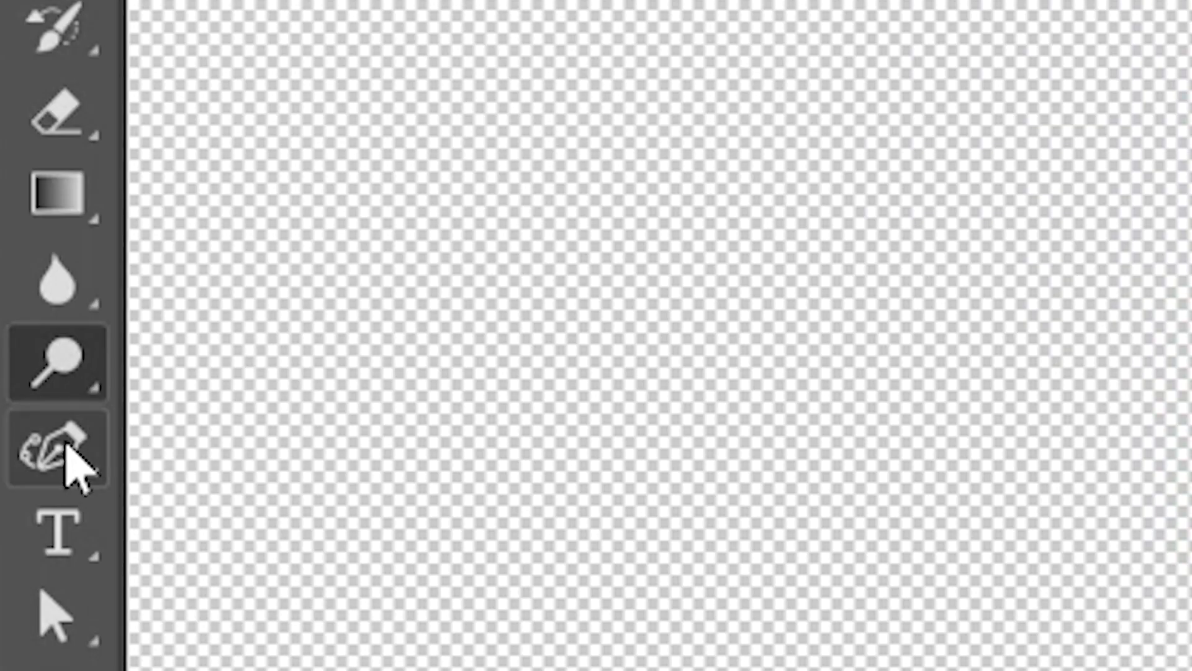
right_click(15, 308)
click(306, 400)
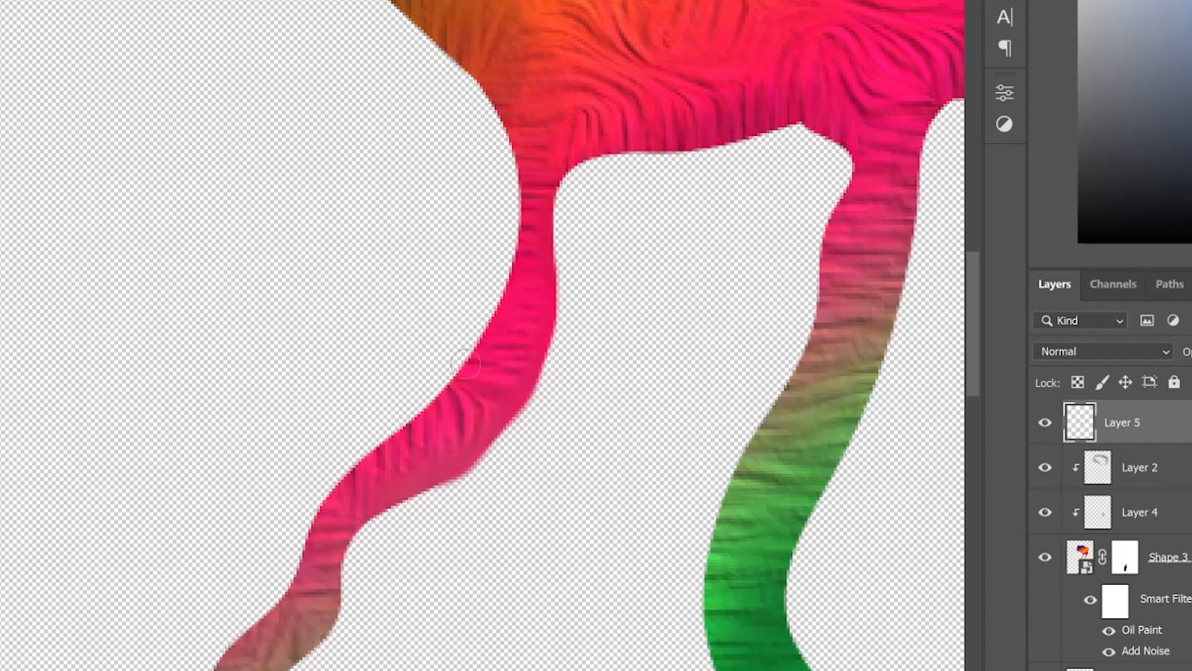
drag(465, 364, 338, 466)
mouse_move(409, 416)
mouse_down()
mouse_move(366, 452)
mouse_move(296, 587)
mouse_move(222, 655)
mouse_up()
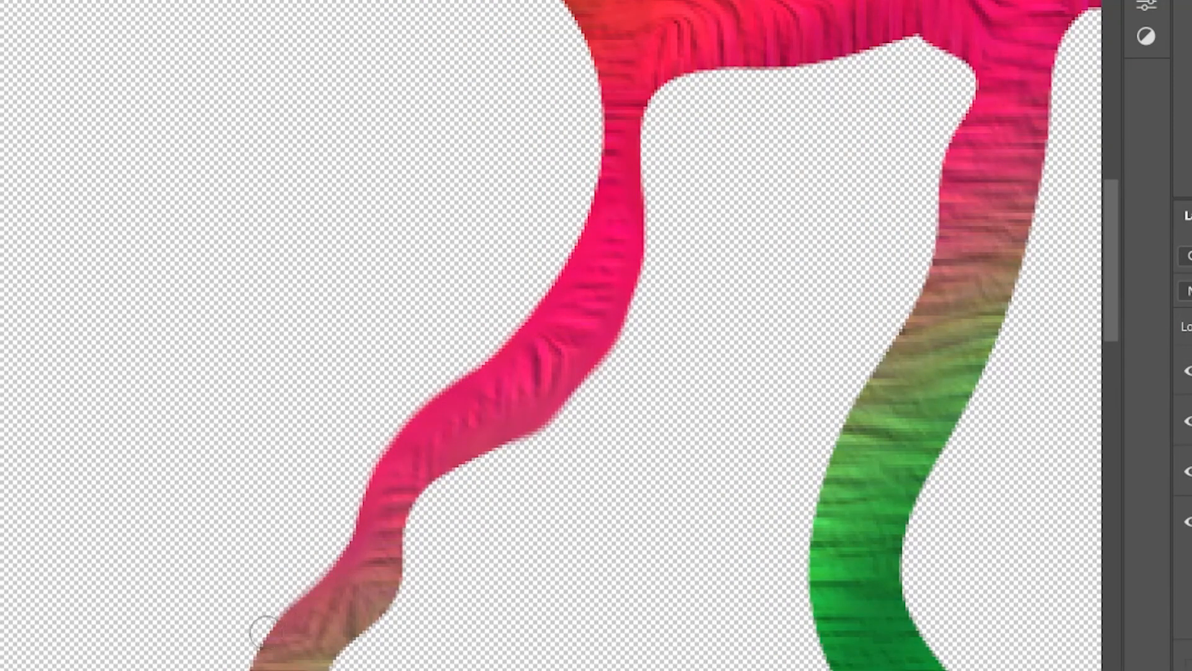
mouse_move(327, 603)
mouse_down()
mouse_move(439, 259)
mouse_move(476, 193)
mouse_up()
mouse_move(553, 123)
mouse_down()
mouse_move(545, 173)
mouse_move(500, 230)
mouse_move(475, 300)
mouse_move(557, 417)
mouse_up()
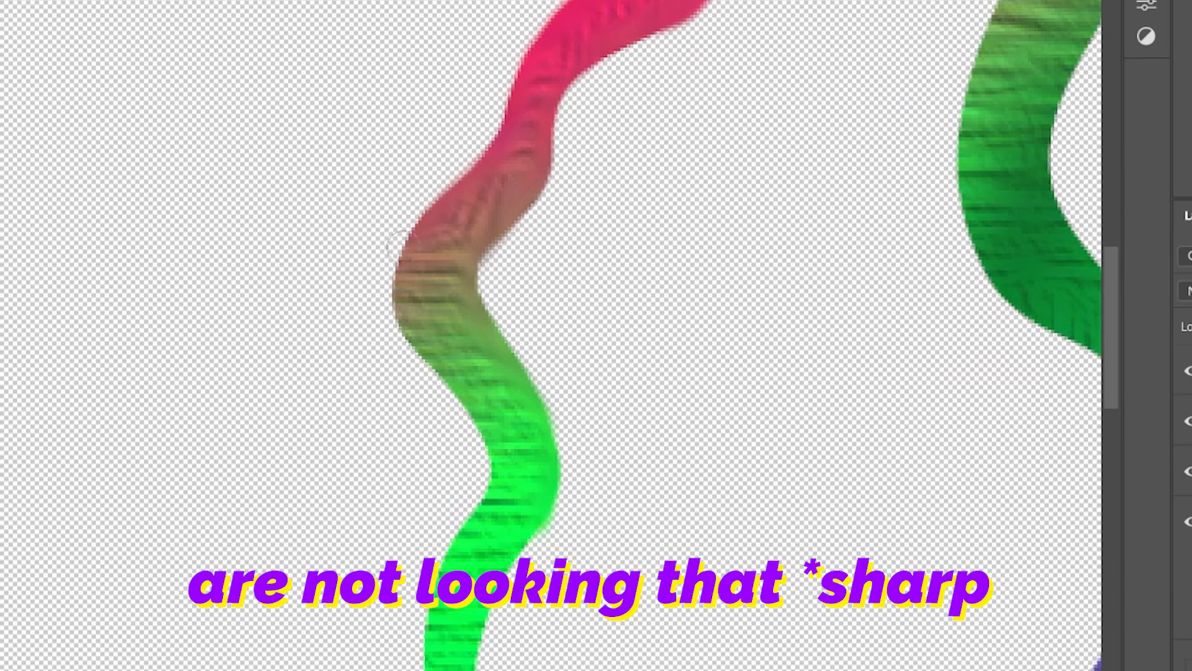
mouse_move(404, 247)
mouse_down()
mouse_move(493, 460)
mouse_move(434, 624)
mouse_up()
drag(435, 625, 418, 239)
drag(467, 294, 486, 482)
drag(442, 506, 432, 431)
Smooth the edges of the right-hand stream and the remaining lower streams with the Smudge tool
mouse_move(683, 49)
mouse_down()
mouse_move(230, 642)
mouse_move(549, 460)
mouse_move(650, 542)
mouse_up()
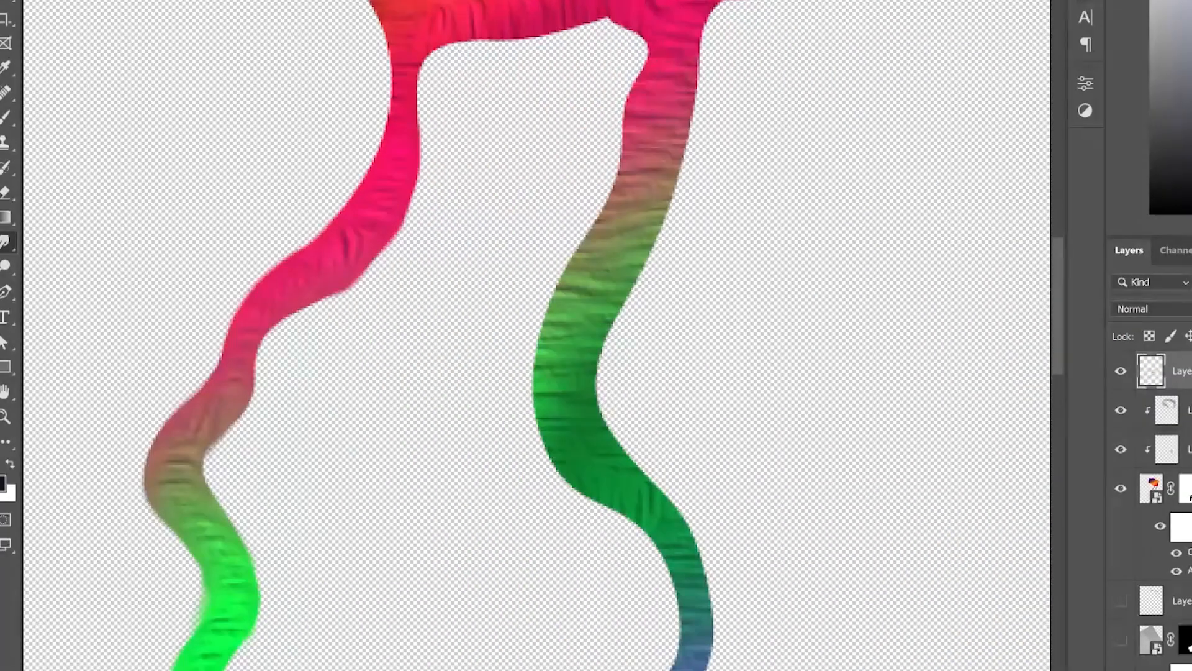
mouse_move(700, 60)
mouse_down()
mouse_move(668, 485)
mouse_move(680, 517)
mouse_up()
mouse_move(683, 528)
mouse_down()
mouse_move(637, 104)
mouse_move(576, 348)
mouse_up()
mouse_move(621, 136)
mouse_down()
mouse_move(645, 195)
mouse_move(581, 329)
mouse_up()
mouse_move(571, 472)
mouse_down()
mouse_move(607, 227)
mouse_move(583, 355)
mouse_up()
mouse_move(574, 189)
mouse_down()
mouse_move(562, 260)
mouse_move(463, 444)
mouse_up()
drag(546, 571, 584, 161)
mouse_move(580, 19)
mouse_down()
mouse_move(563, 239)
mouse_move(727, 581)
mouse_move(667, 558)
mouse_move(473, 278)
mouse_move(429, 618)
mouse_up()
drag(565, 394, 512, 124)
drag(261, 428, 449, 226)
mouse_move(353, 242)
mouse_down()
mouse_move(424, 384)
mouse_move(271, 366)
mouse_move(282, 180)
mouse_up()
drag(540, 148, 519, 148)
drag(519, 147, 497, 300)
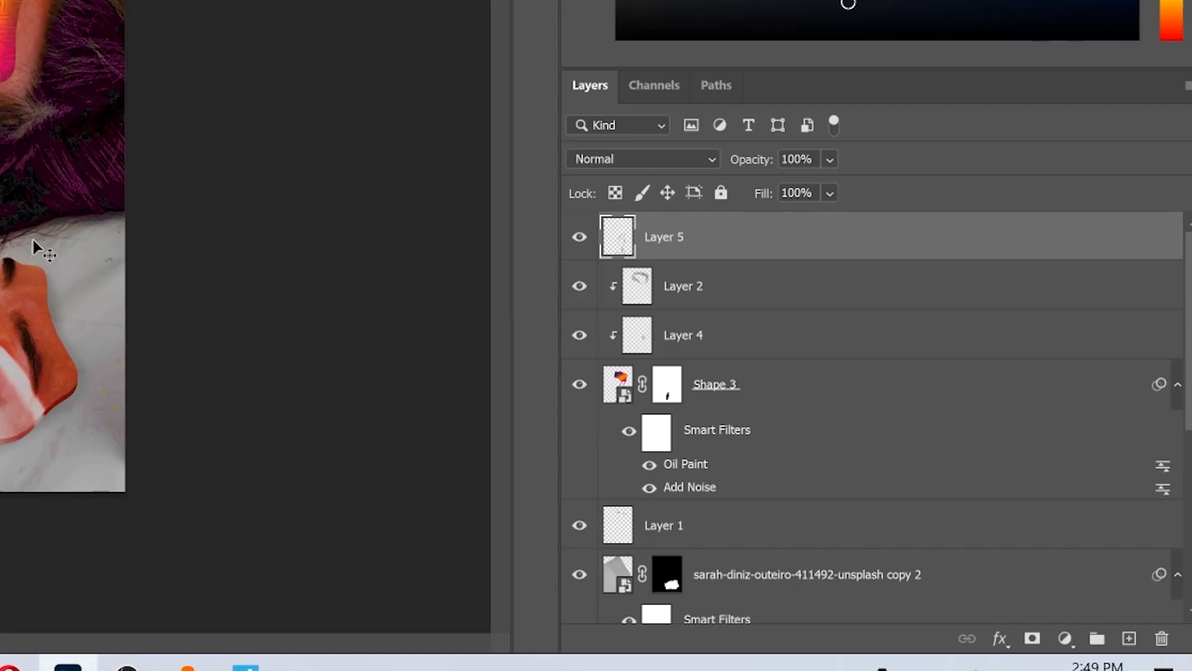
Add a Brightness/Contrast adjustment layer above all layers, set brightness to 36 and adjust its contrast
click(1065, 639)
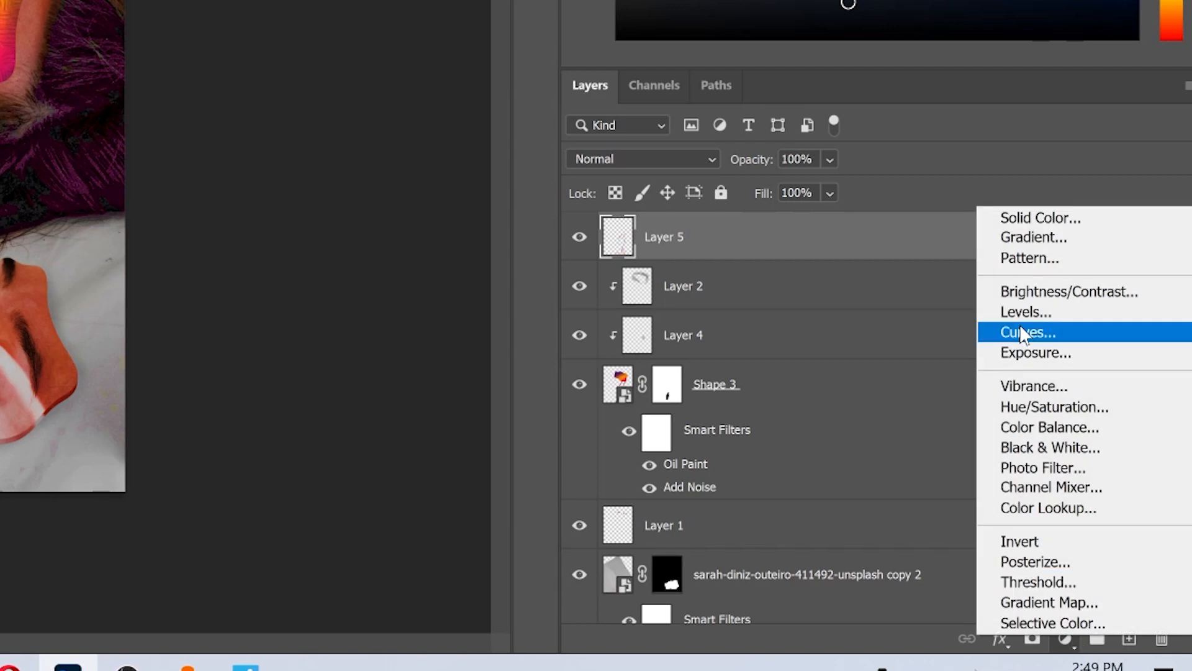
click(1051, 290)
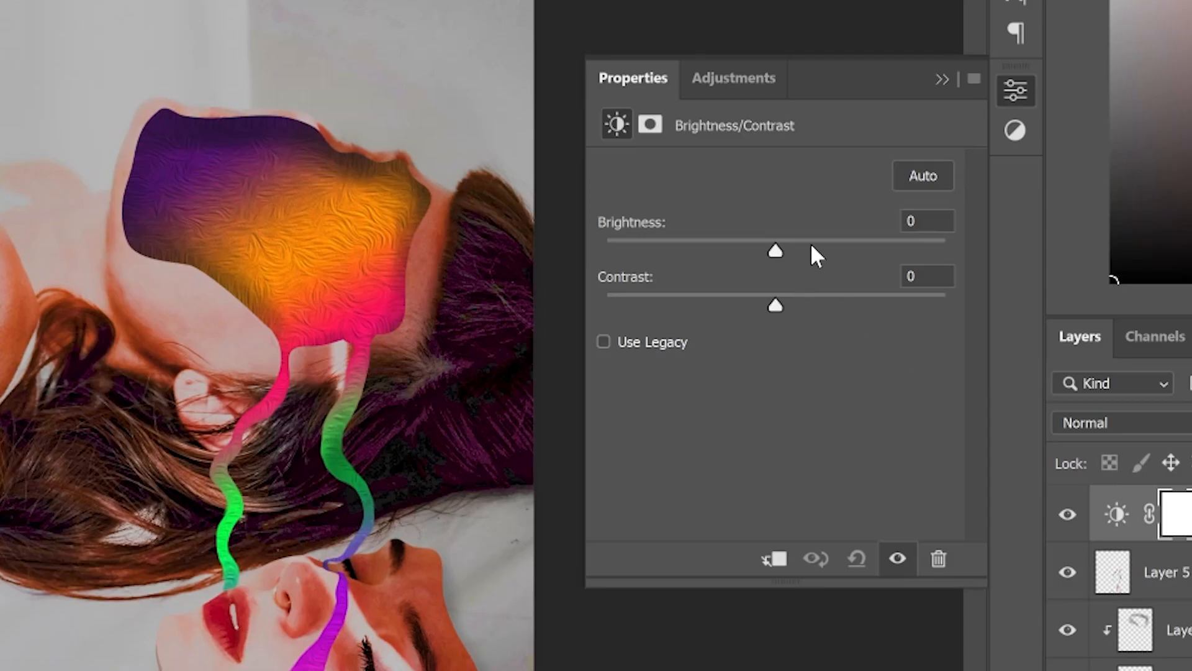
click(359, 8)
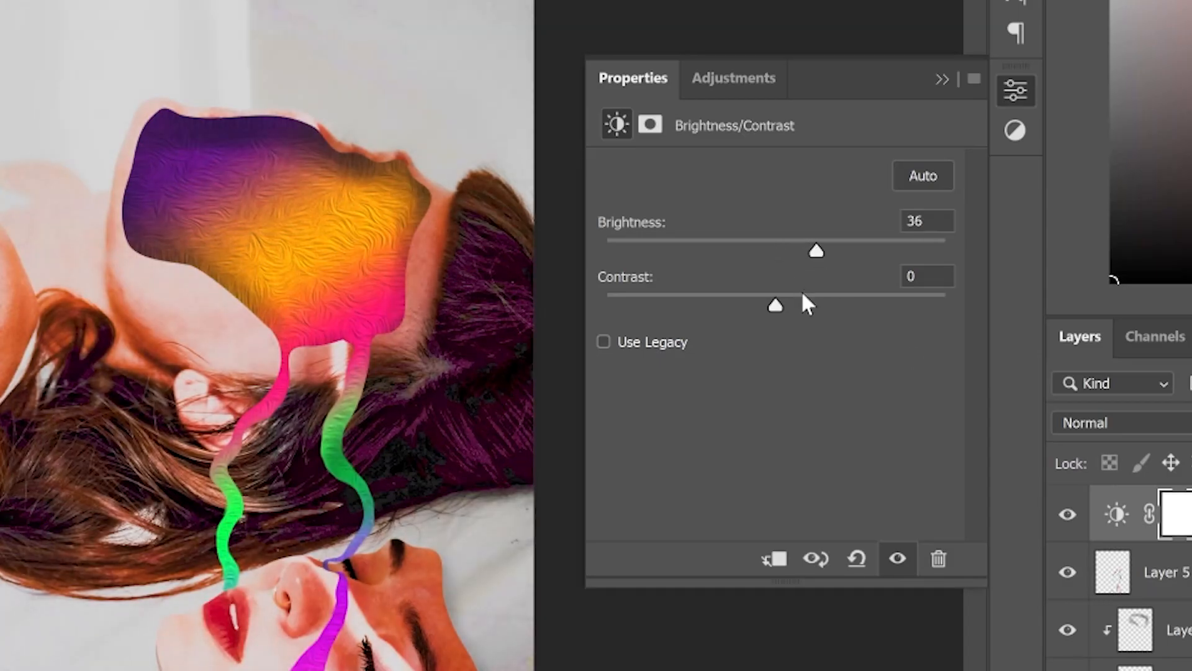
drag(802, 294, 740, 308)
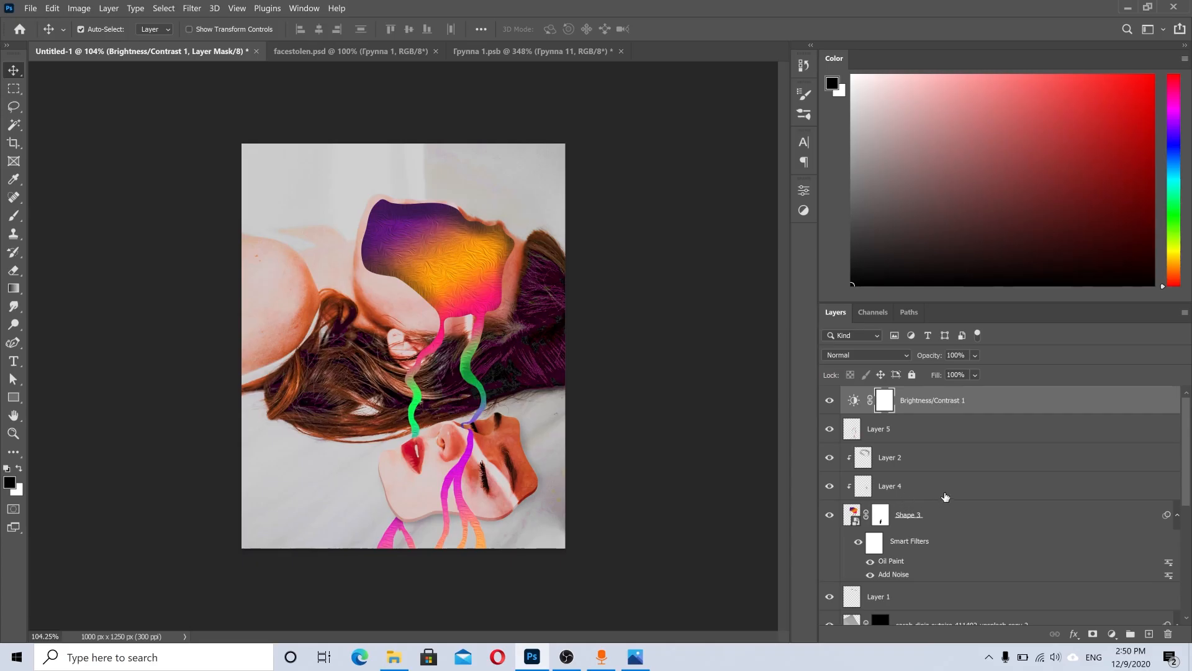
Select every layer from the Brightness/Contrast adjustment down to the bottom photo copy and convert them into one smart object
drag(1185, 458, 1186, 575)
shift+click(928, 576)
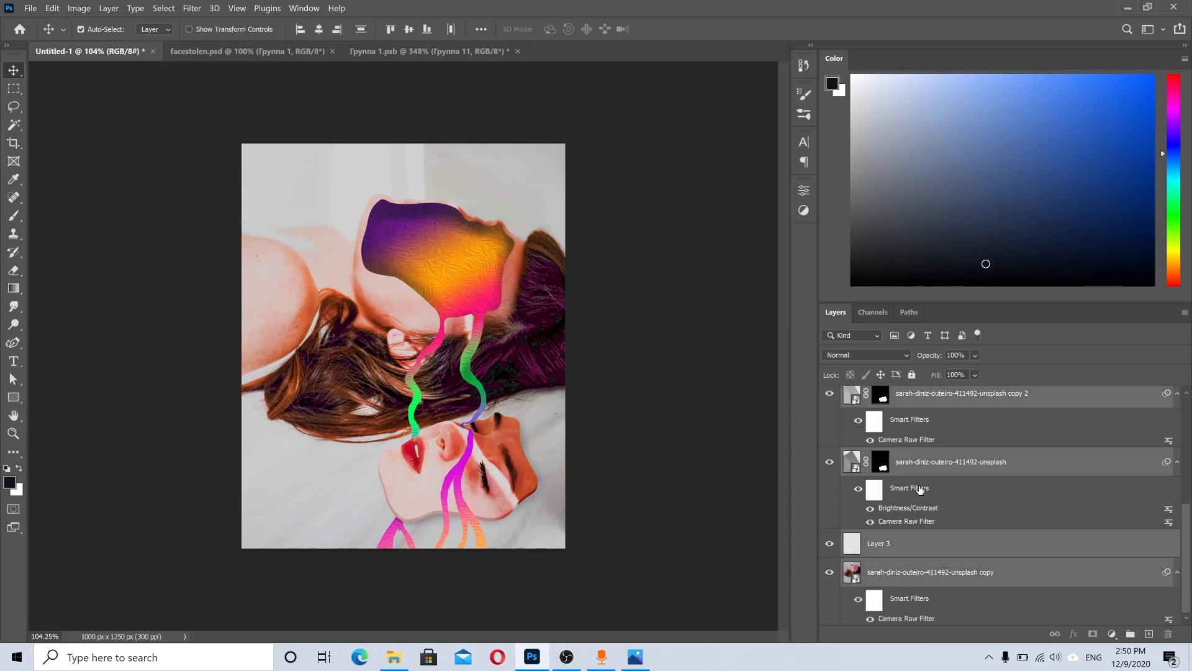
right_click(925, 477)
right_click(967, 397)
click(1017, 172)
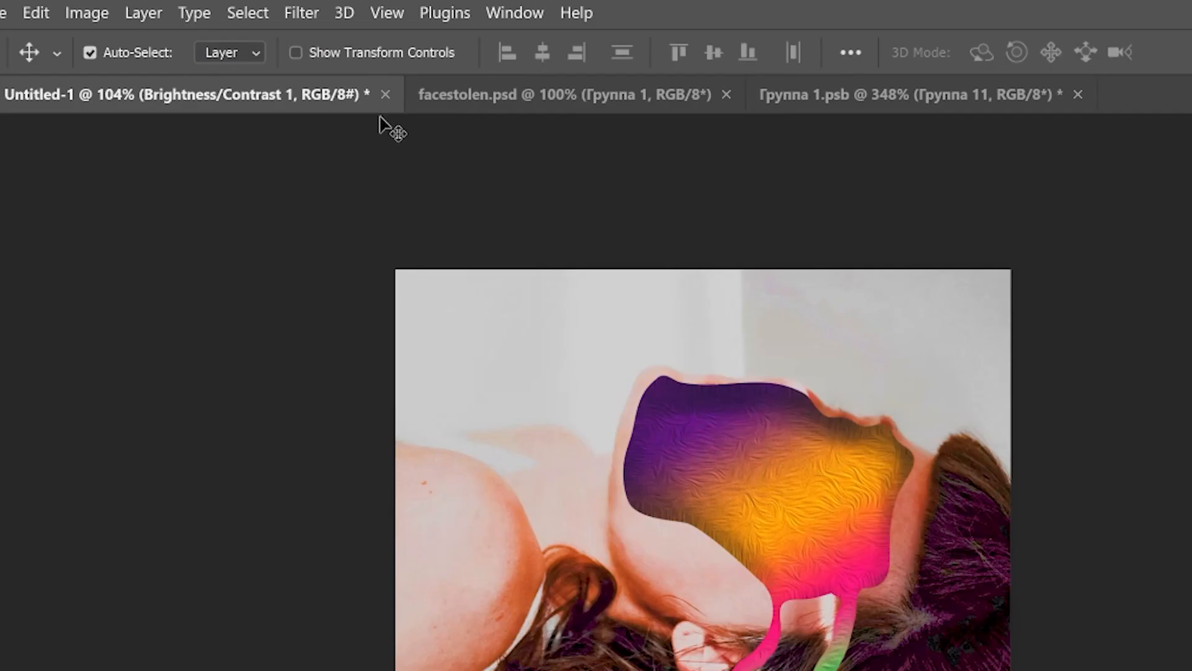
Apply the Camera Raw Filter to the combined smart object, setting contrast to -100 and dehaze to +76
click(308, 12)
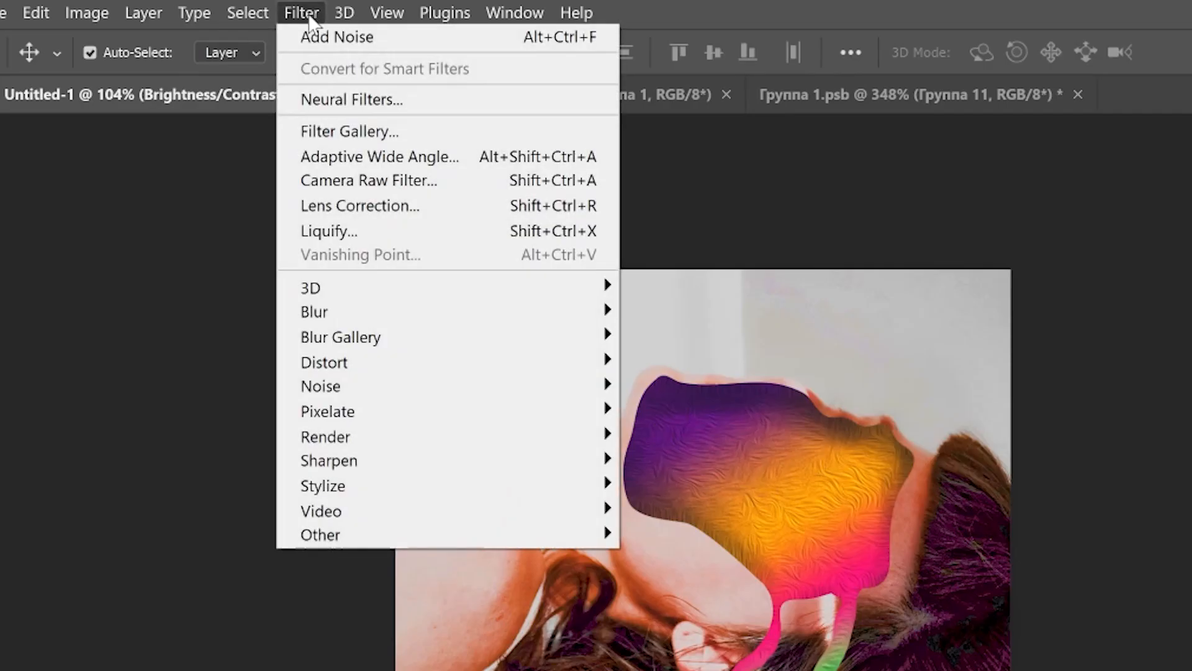
click(348, 180)
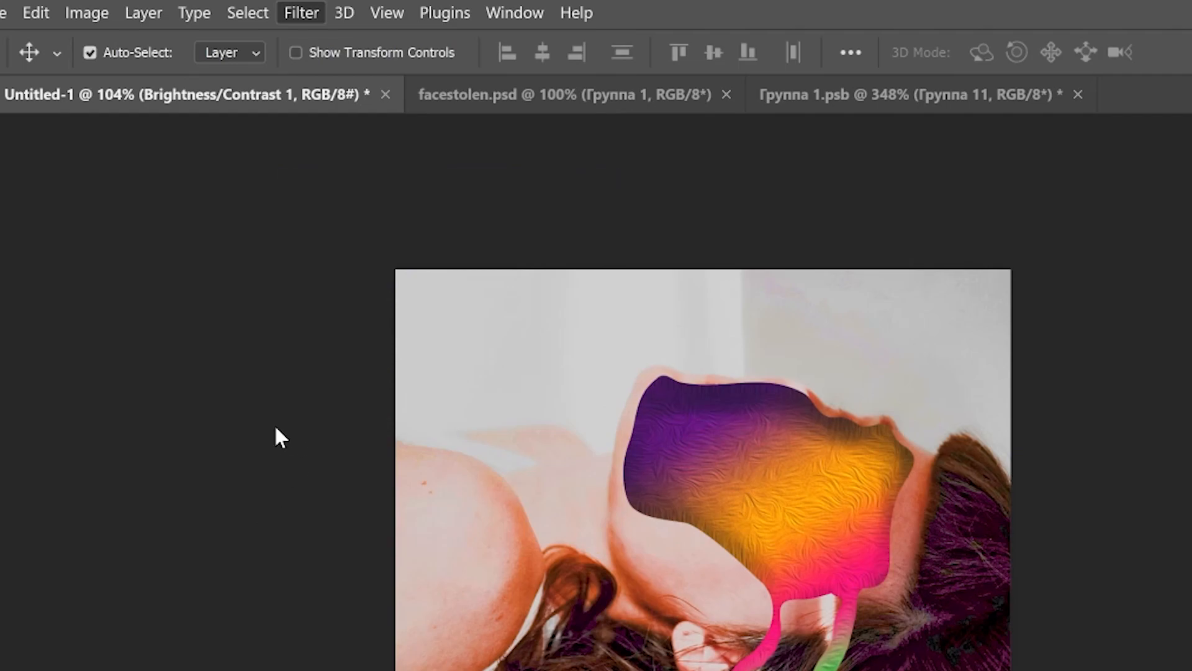
drag(706, 314, 595, 315)
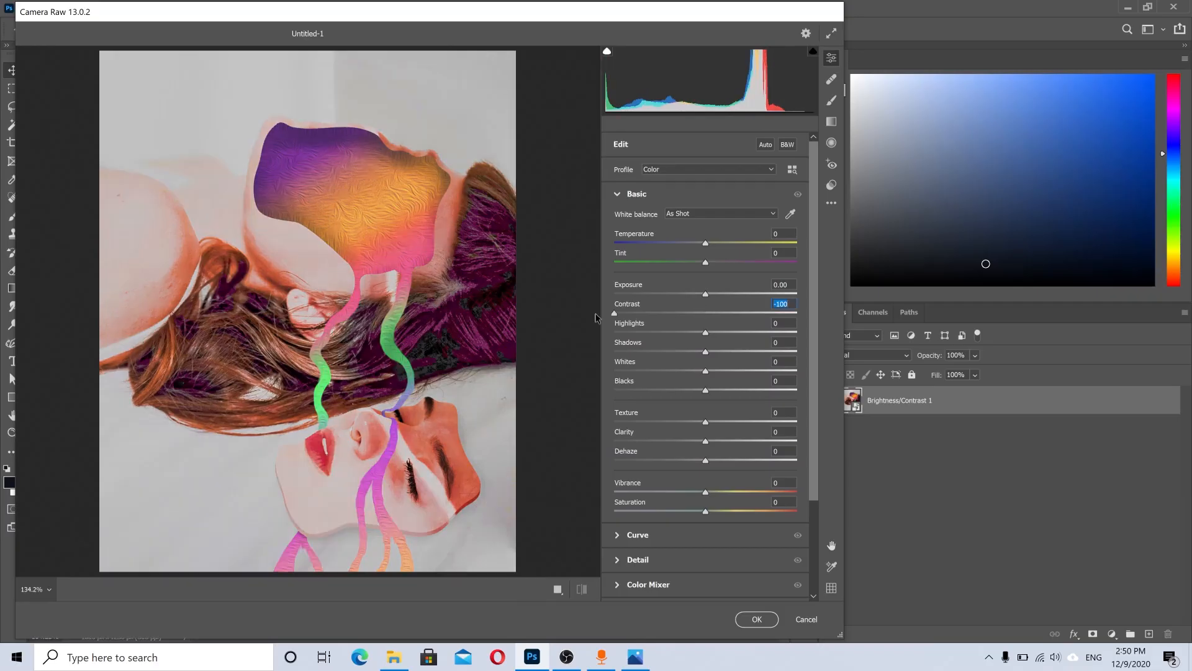
drag(705, 462, 774, 466)
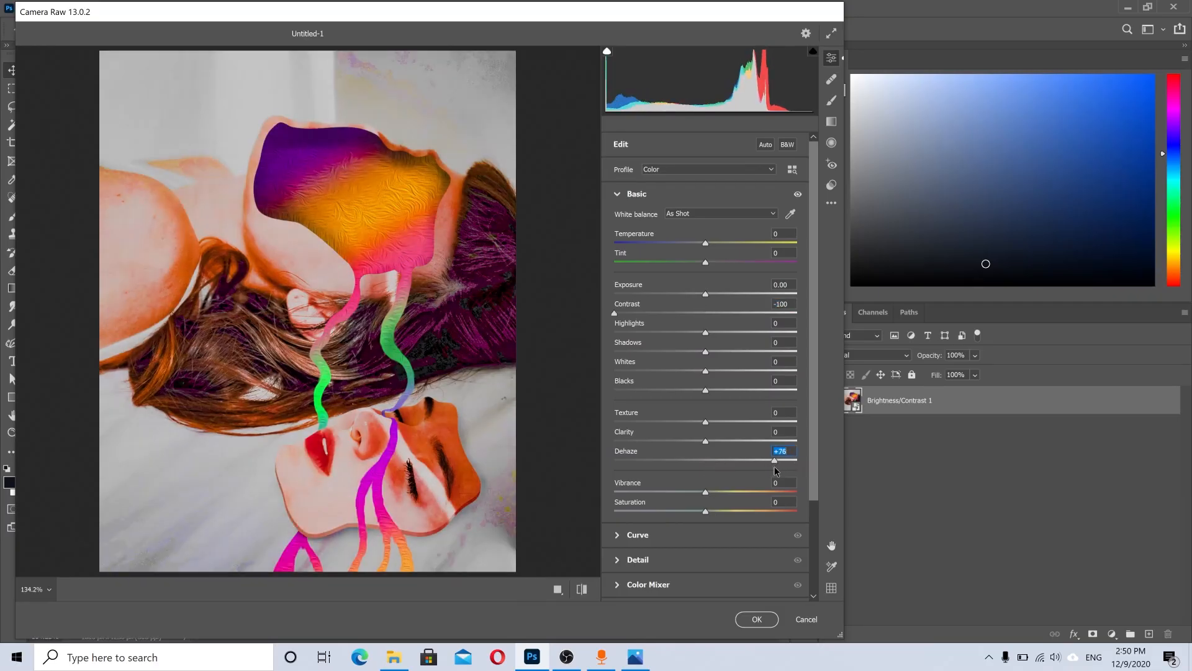
Fine-tune the Camera Raw highlights, whites, blacks, texture and vibrance, and raise the contrast from its minimum
mouse_move(705, 333)
mouse_down()
mouse_move(746, 329)
mouse_move(694, 333)
mouse_move(705, 353)
mouse_up()
drag(705, 371, 674, 371)
drag(706, 389, 734, 440)
drag(706, 421, 685, 442)
drag(710, 492, 746, 460)
drag(614, 313, 642, 313)
Switch to the YouTube channel's Community page and look through the published artwork posts proposing tutorials
scroll(792, 485, down, 3)
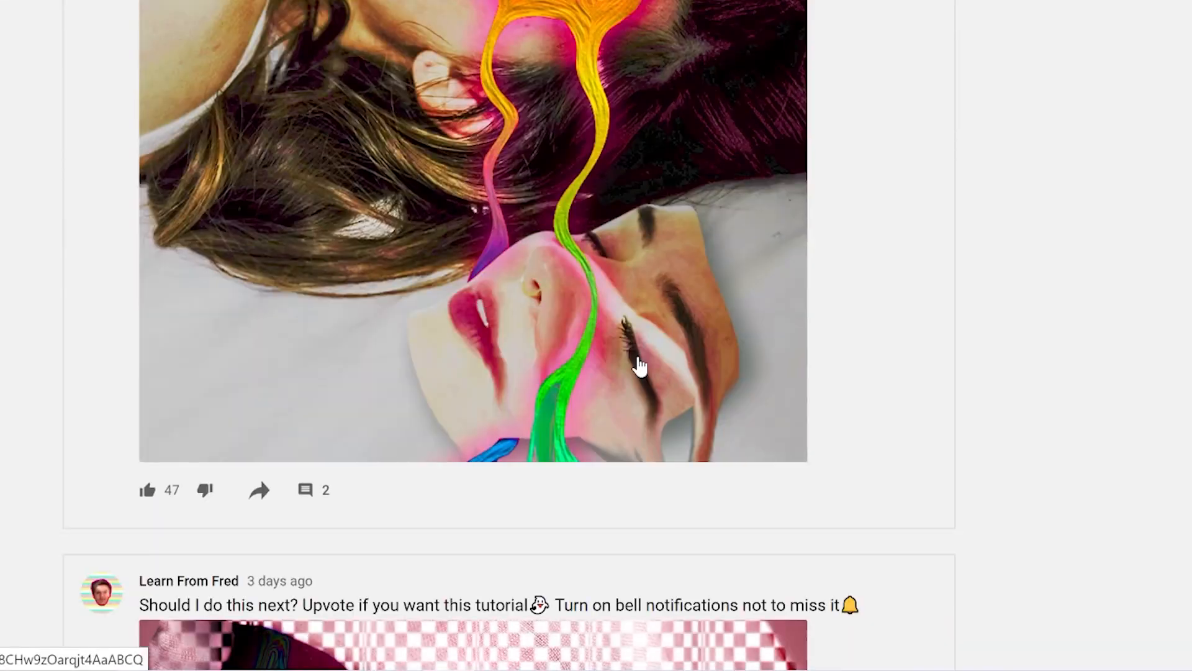
scroll(630, 362, up, 10)
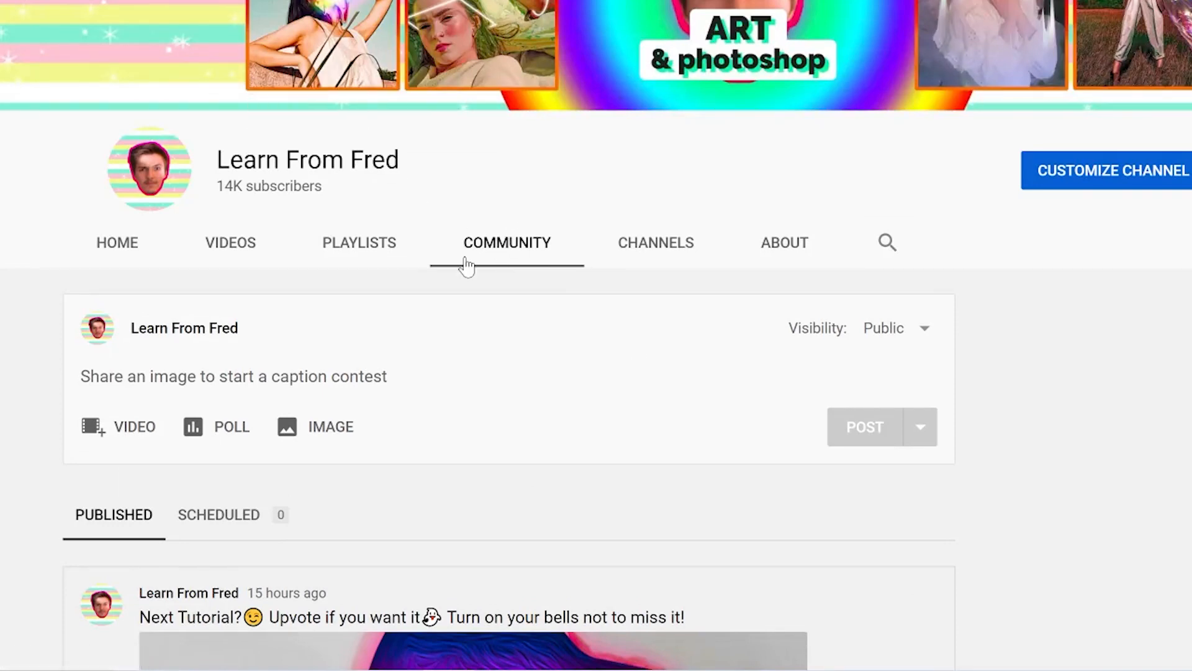
scroll(530, 327, down, 10)
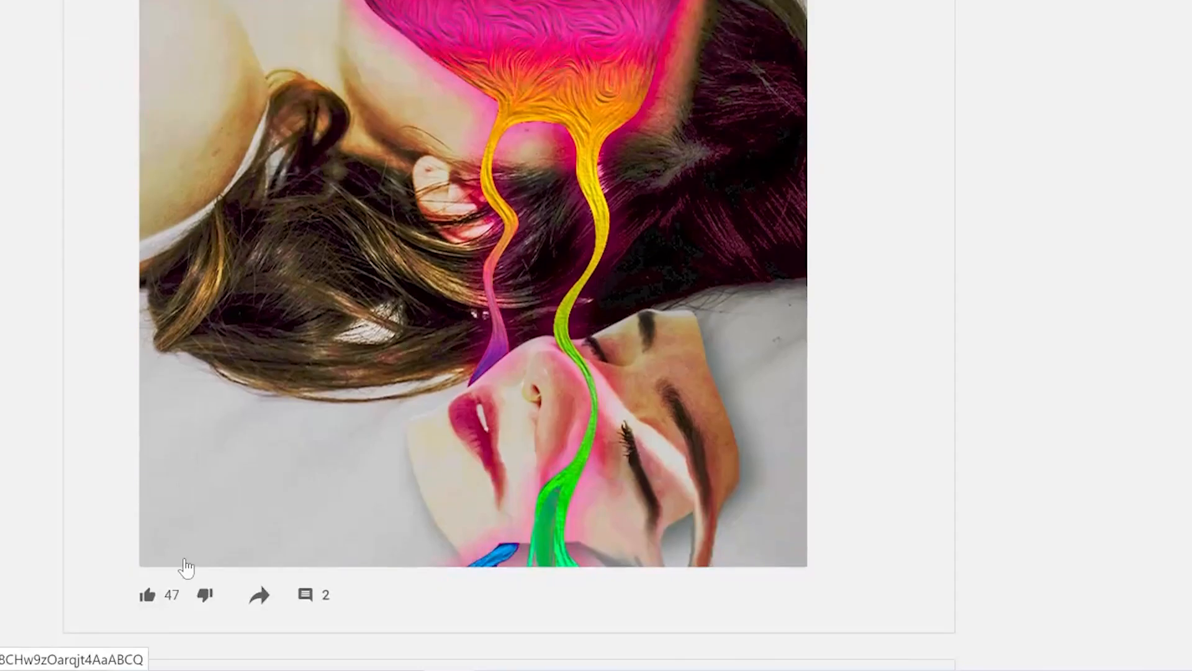
scroll(407, 475, up, 5)
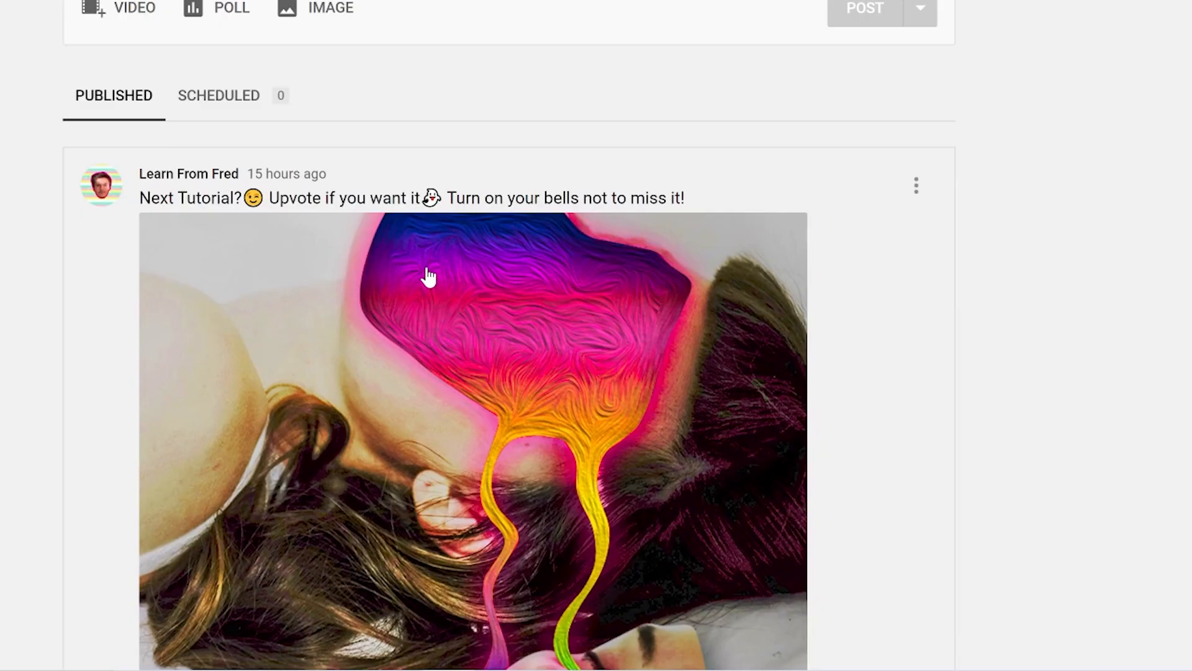
scroll(428, 206, down, 8)
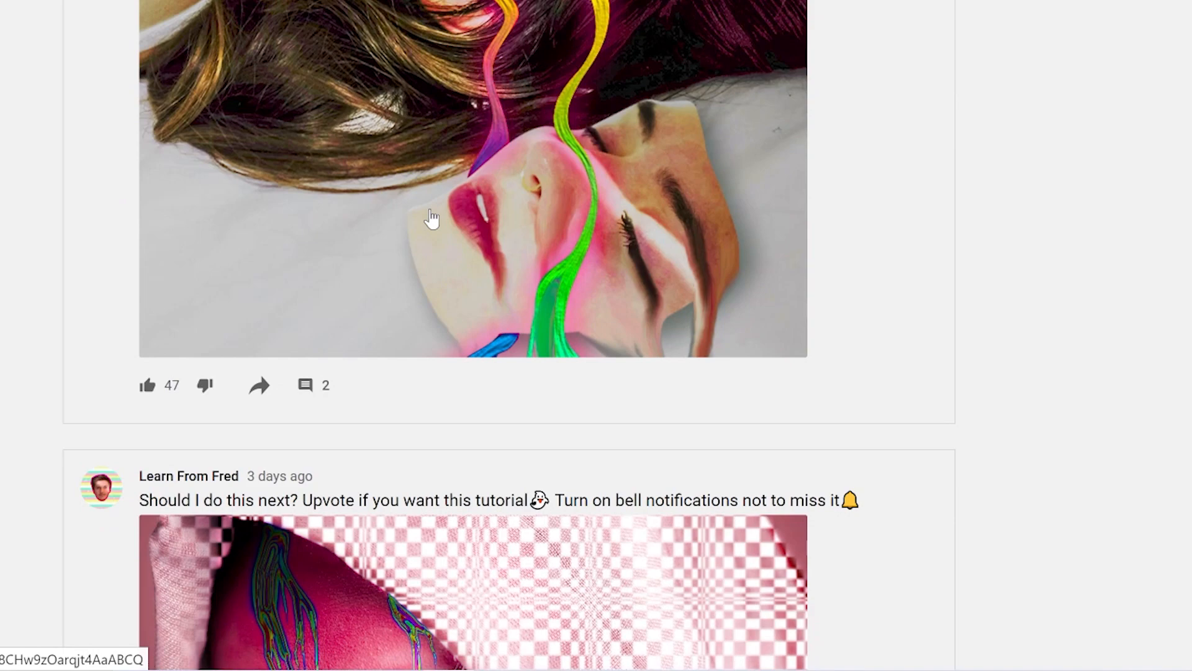
scroll(432, 219, down, 10)
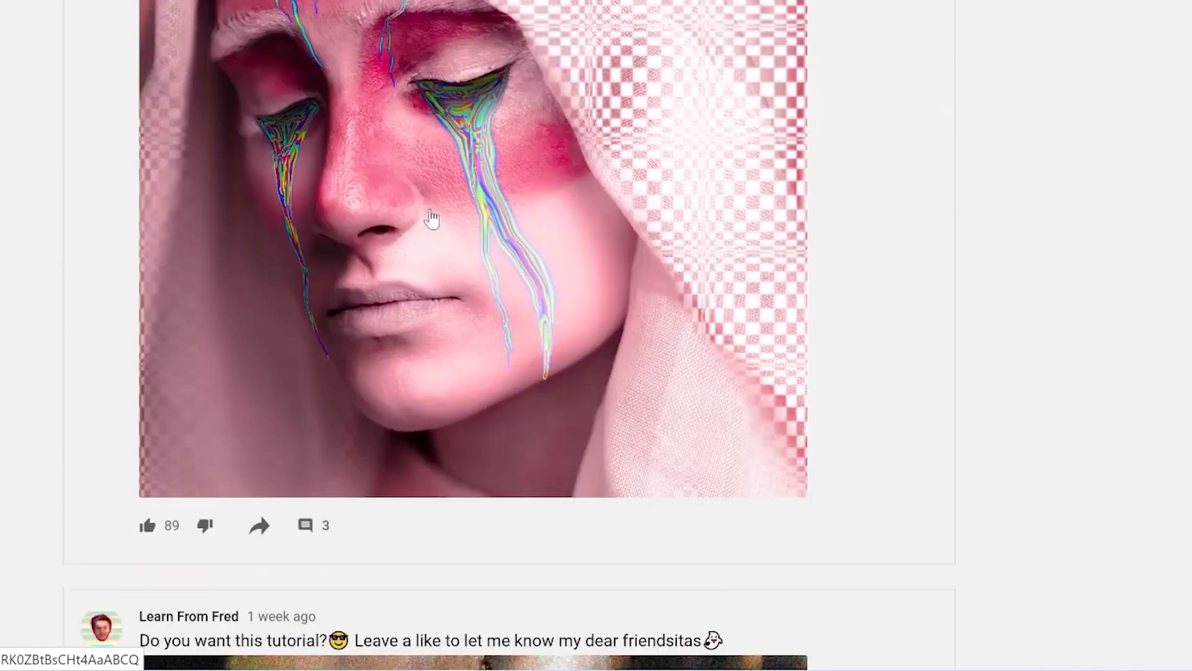
scroll(432, 219, down, 9)
scroll(429, 302, up, 8)
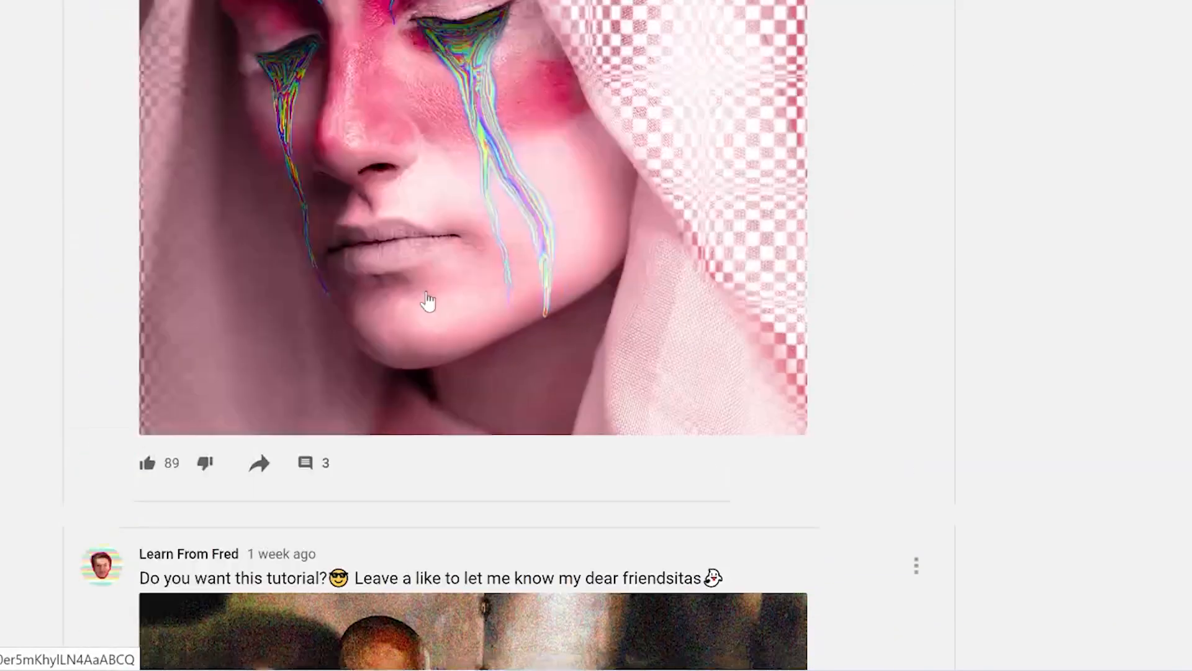
scroll(429, 302, up, 12)
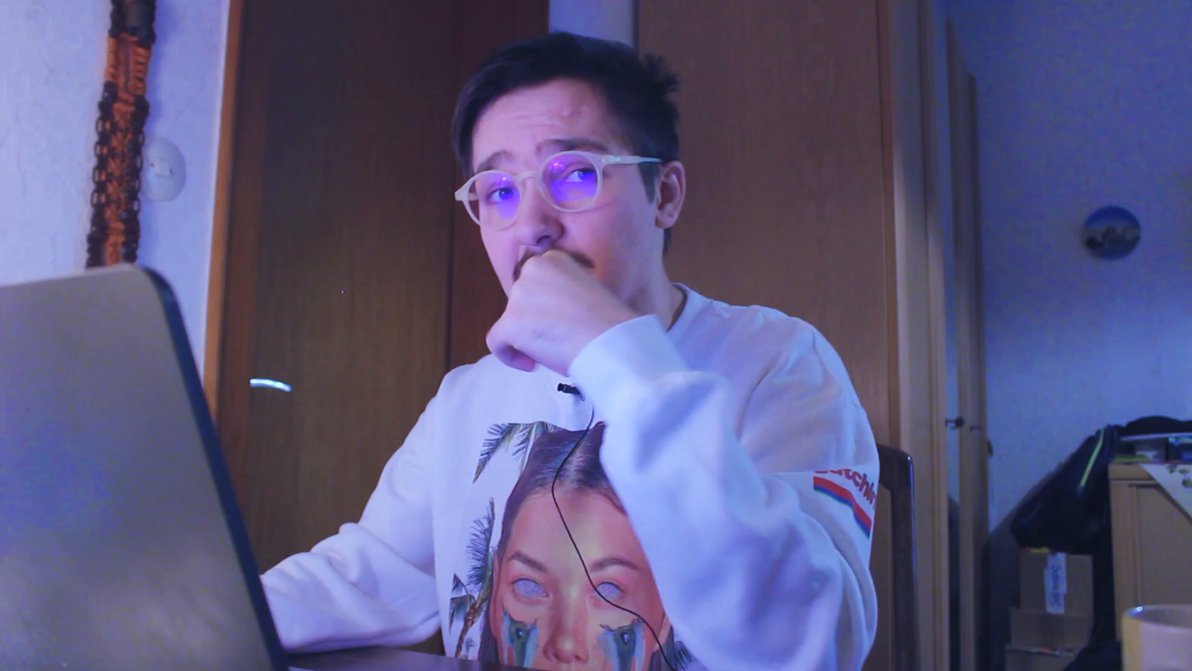